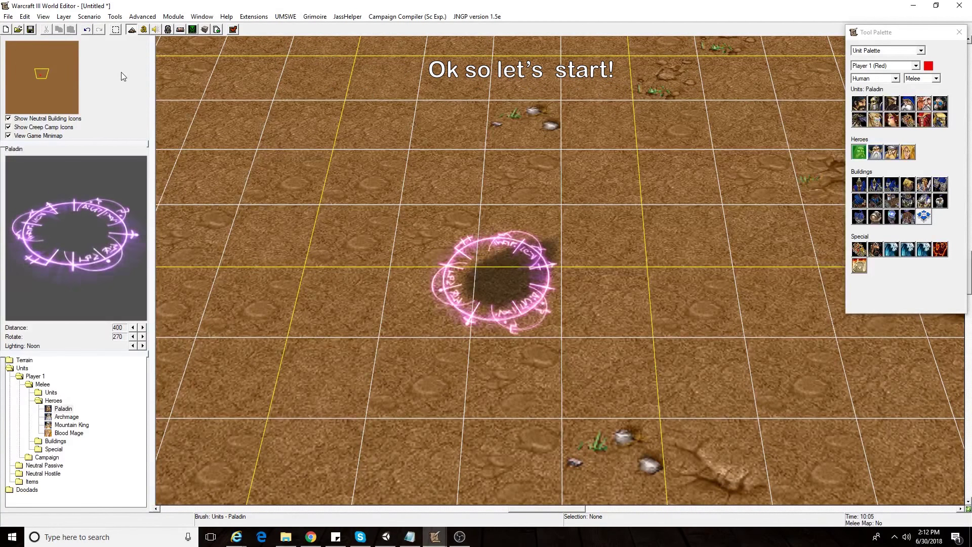
Step: Switch from the Warcraft III World Editor to the Unity editor showing the LabTest scene
left_click(394, 538)
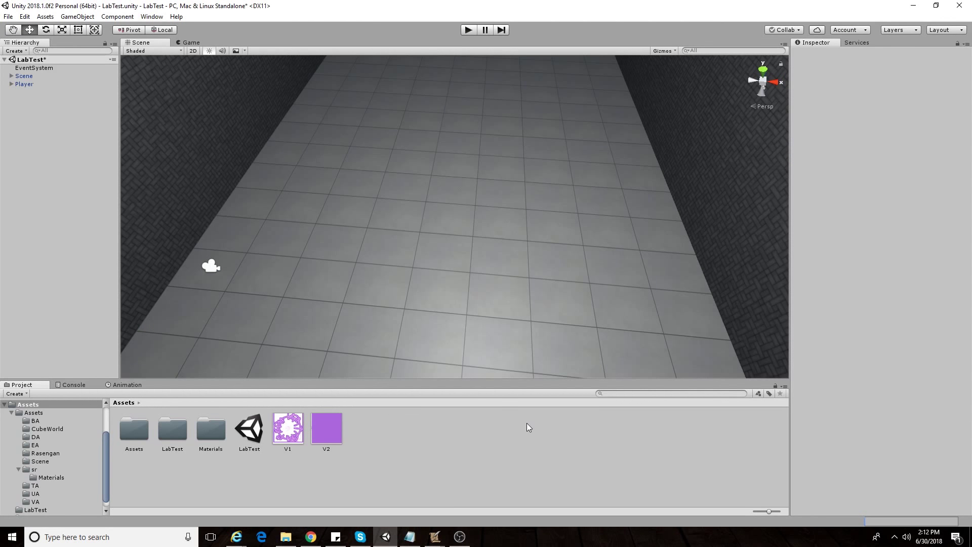
Step: Create an empty GameObject and move it to the top level of the hierarchy
right_click_drag(534, 250, 540, 244)
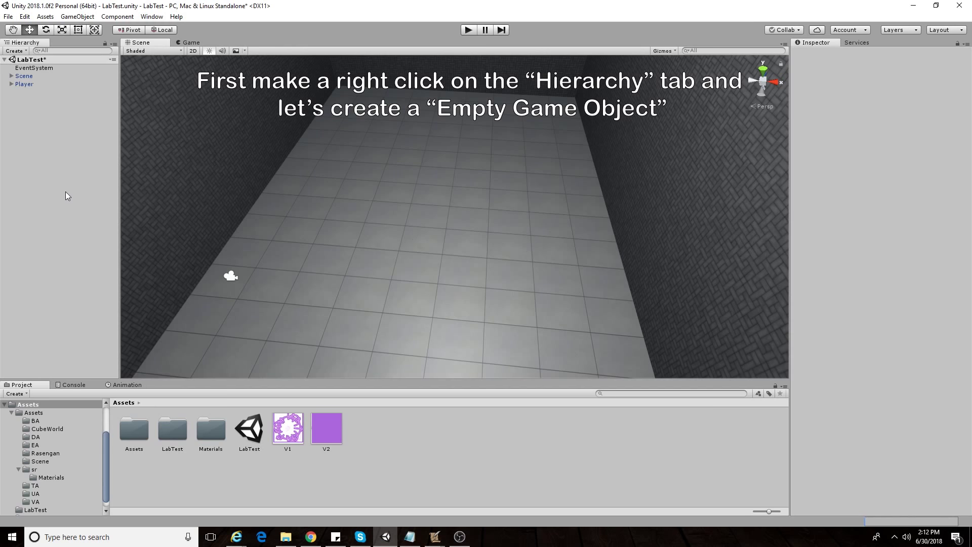
right_click(28, 75)
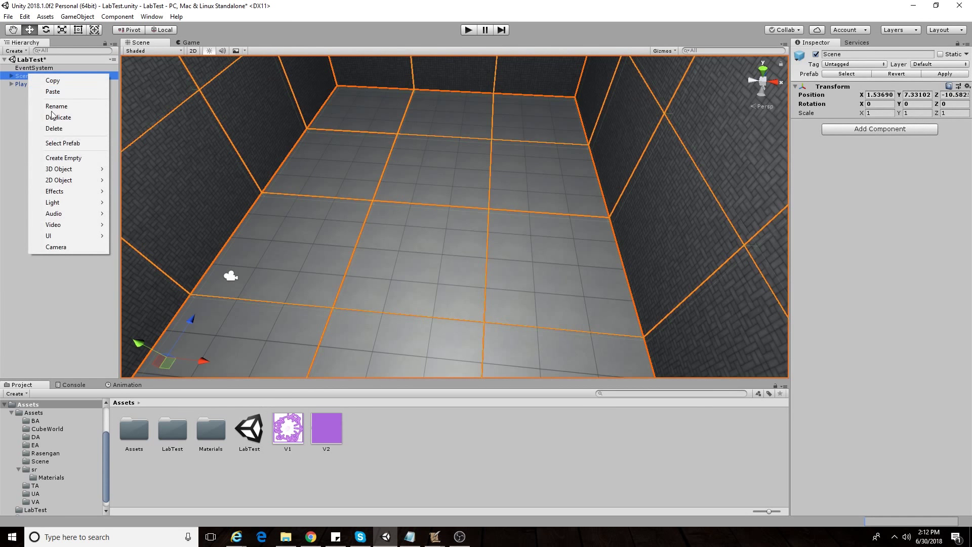
left_click(71, 158)
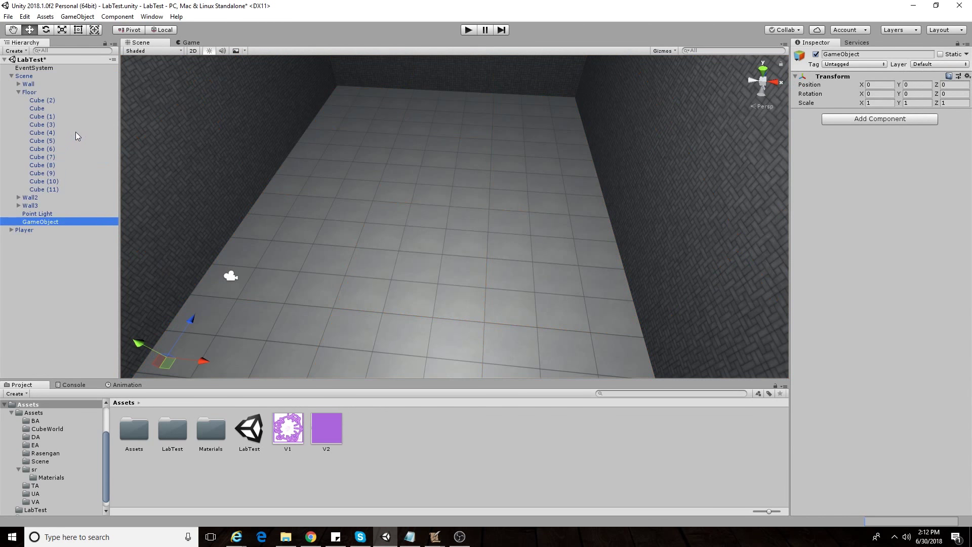
left_click_drag(39, 239, 32, 250)
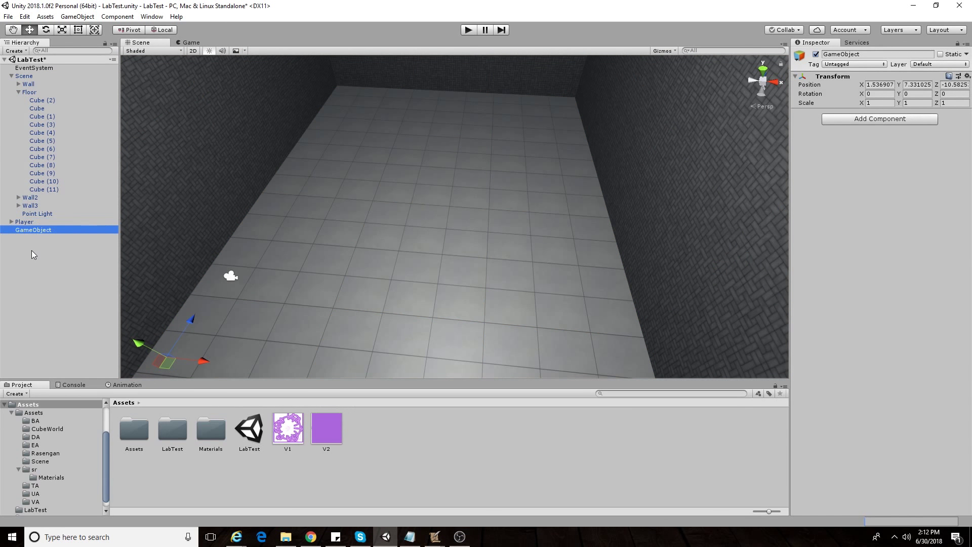
left_click(12, 76)
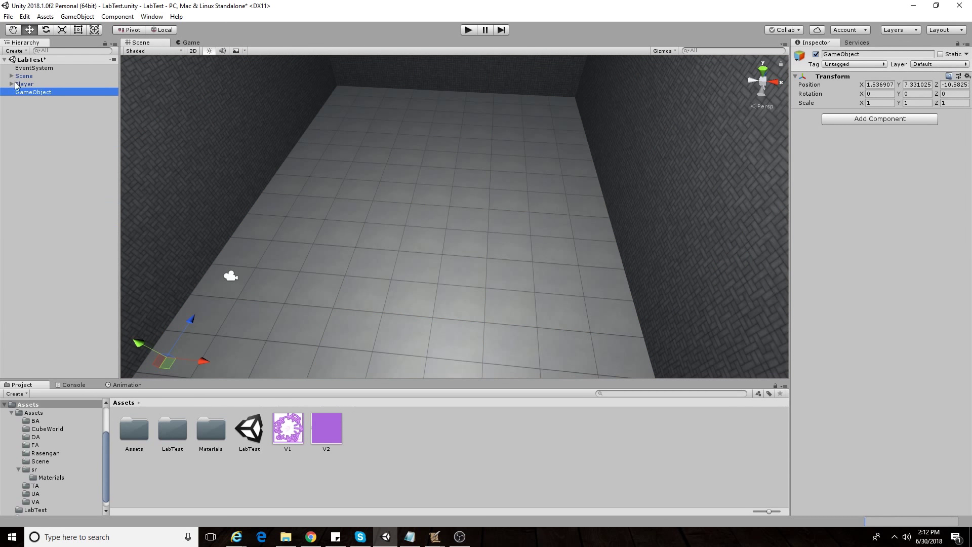
Step: Position the empty object above the floor at X 10.58, Z -1.65
left_click_drag(184, 325, 284, 134)
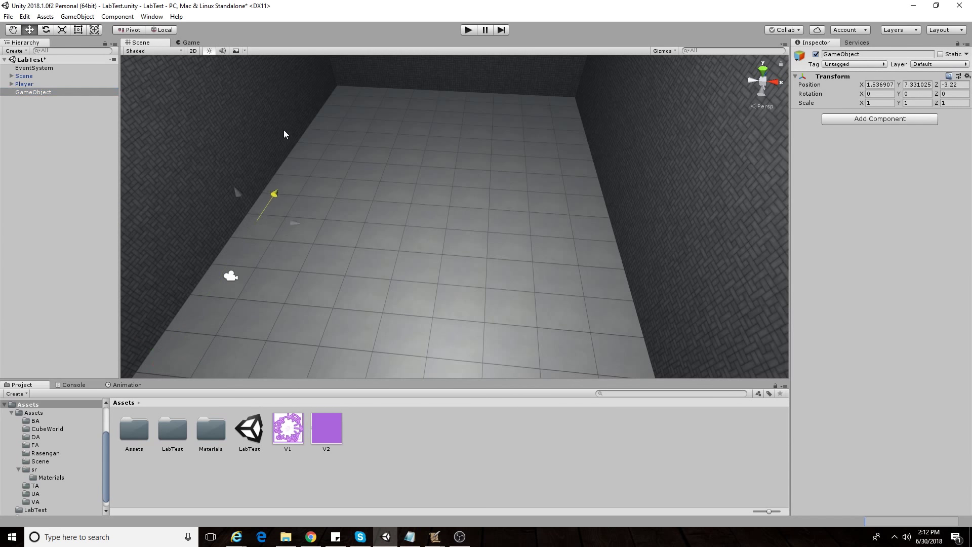
left_click_drag(301, 205, 330, 208)
left_click_drag(428, 222, 448, 223)
right_click_drag(448, 223, 417, 241)
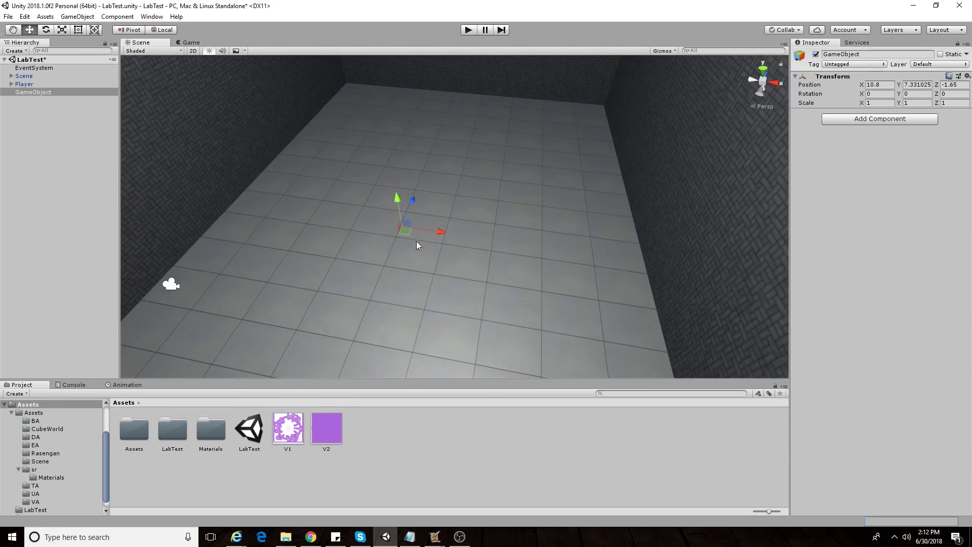
left_click_drag(429, 237, 424, 233)
Step: Rename the new object to VampiricAura
left_click(38, 93)
key("F2")
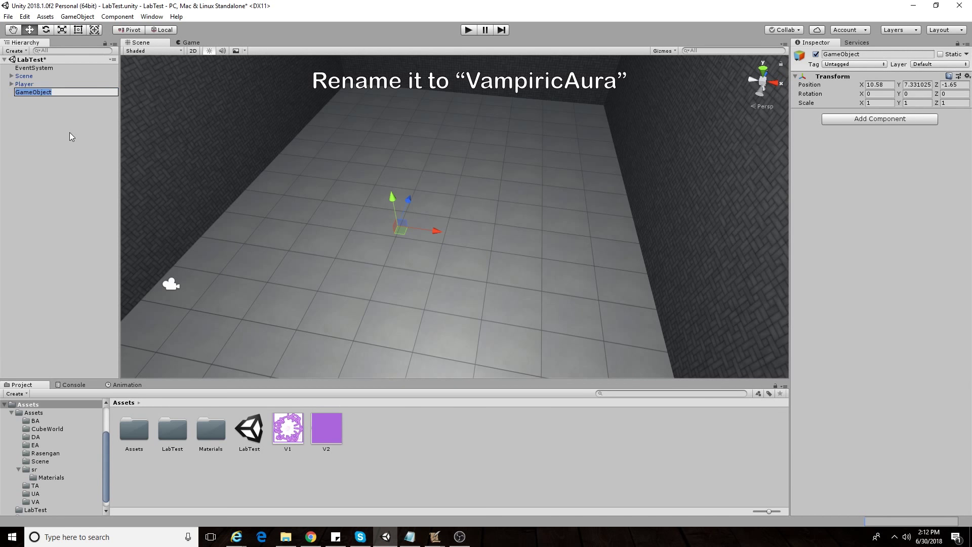
type("Vampi")
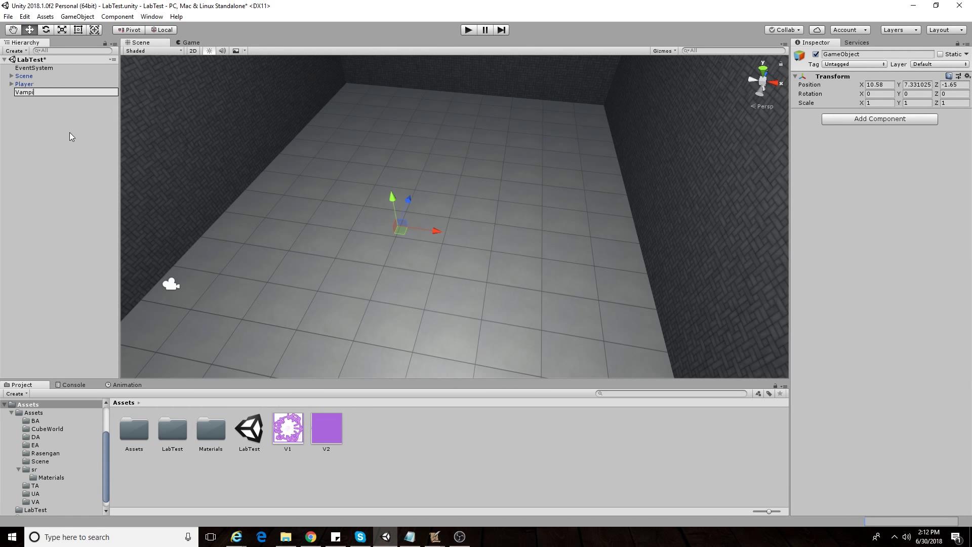
type("ricAu")
type("ra")
key("Return")
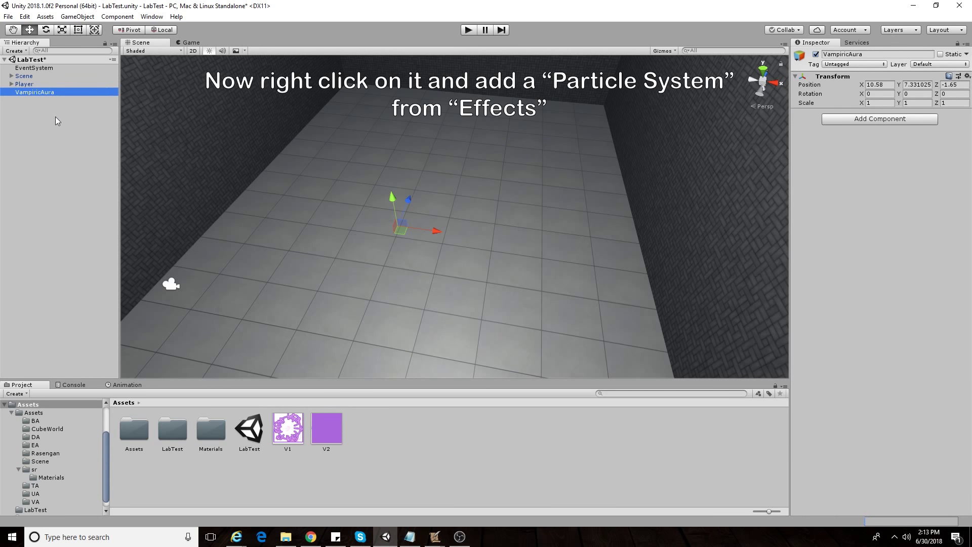
Step: Add a Particle System as a child of VampiricAura and name it V1
right_click(44, 93)
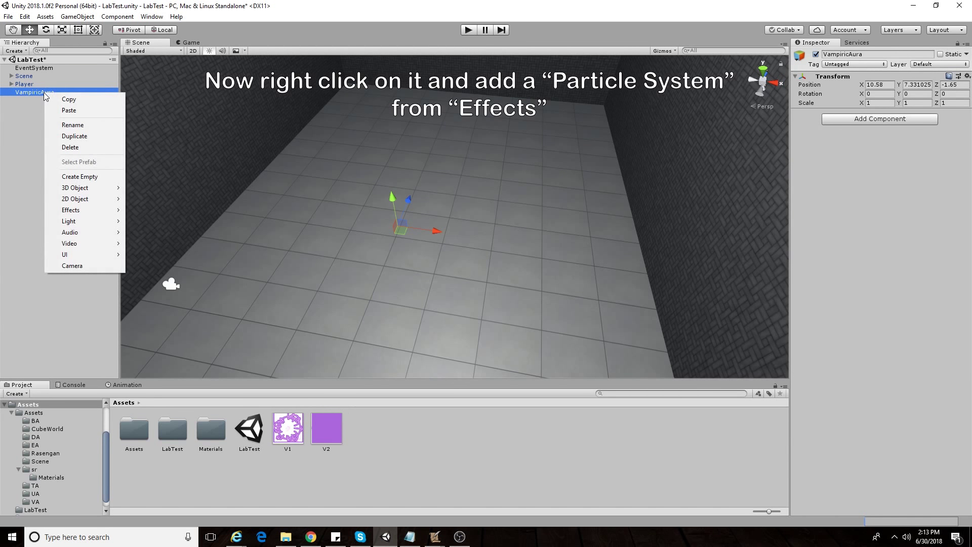
mouse_move(93, 213)
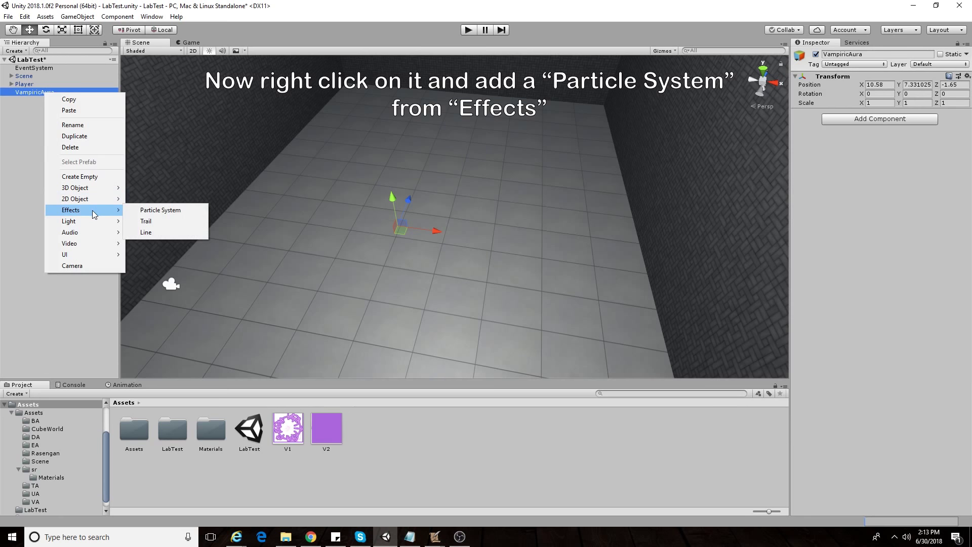
left_click(154, 214)
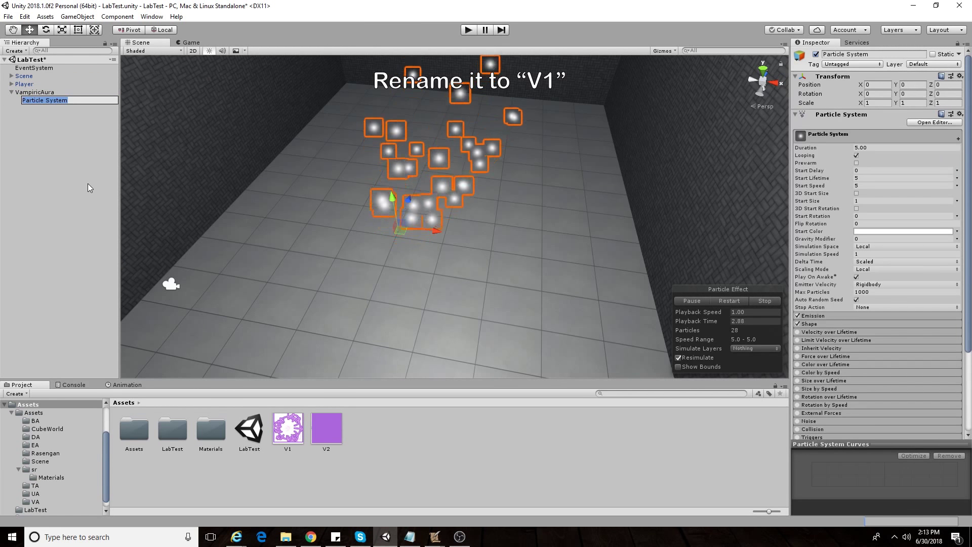
type("V1")
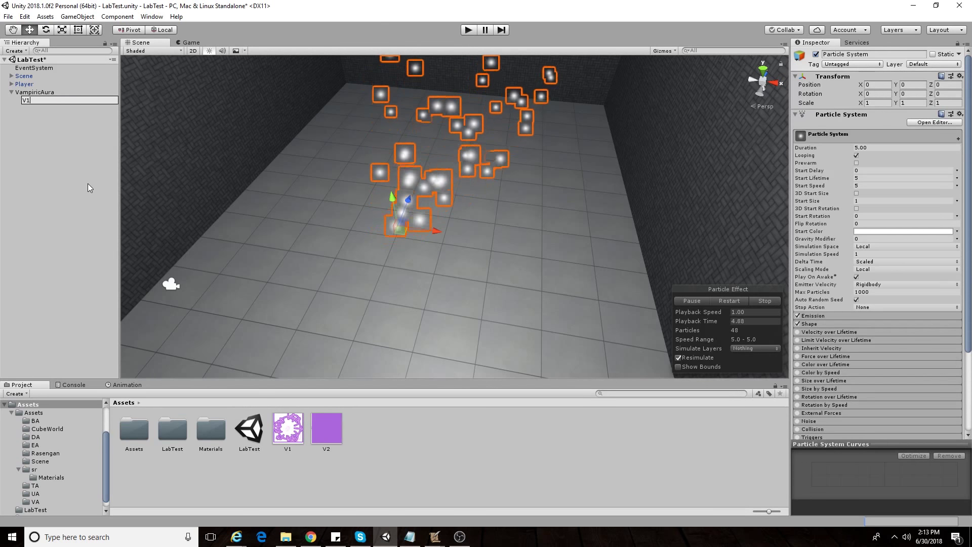
key("Return")
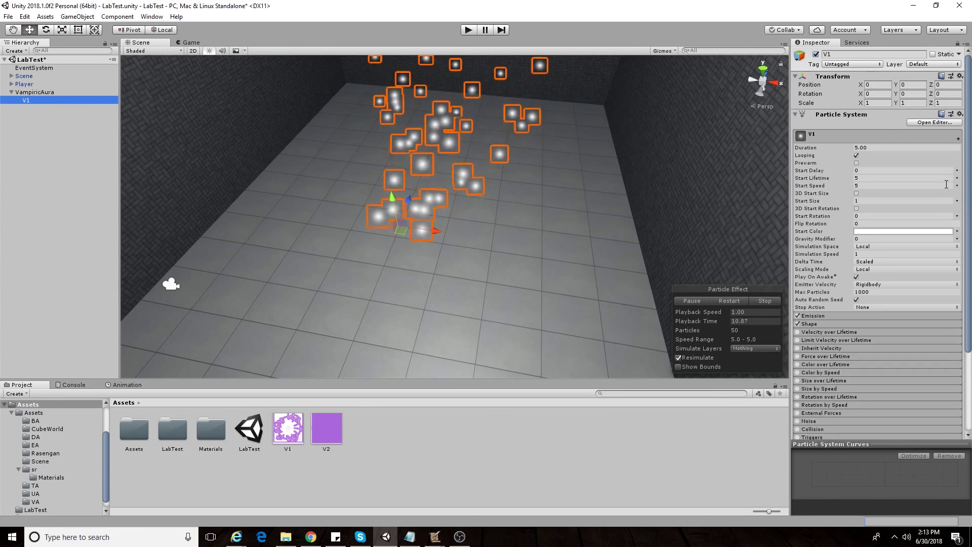
Step: Set V1's Duration 1, Start Lifetime 1, Start Speed 0 and Start Size 10, then edit Max Particles
left_click(882, 148)
type("1")
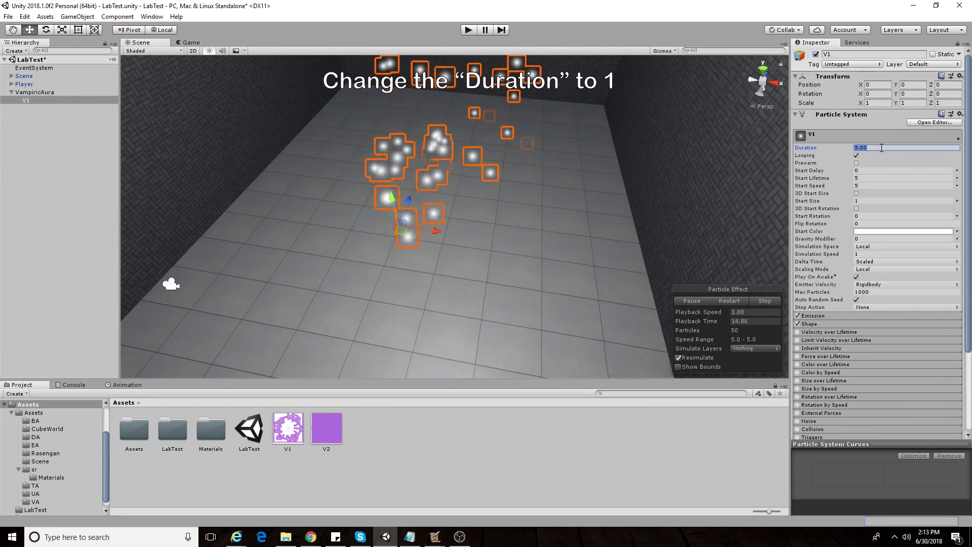
left_click(868, 178)
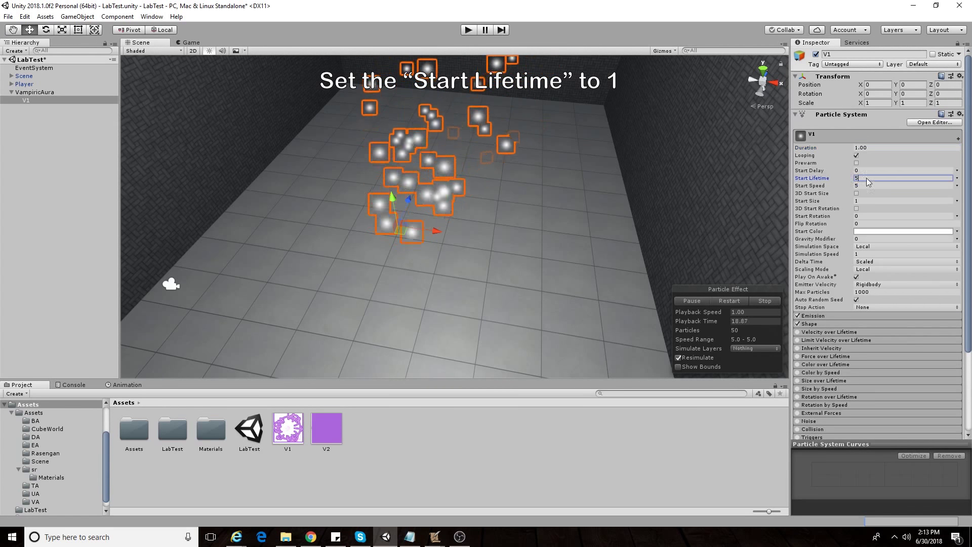
type("1")
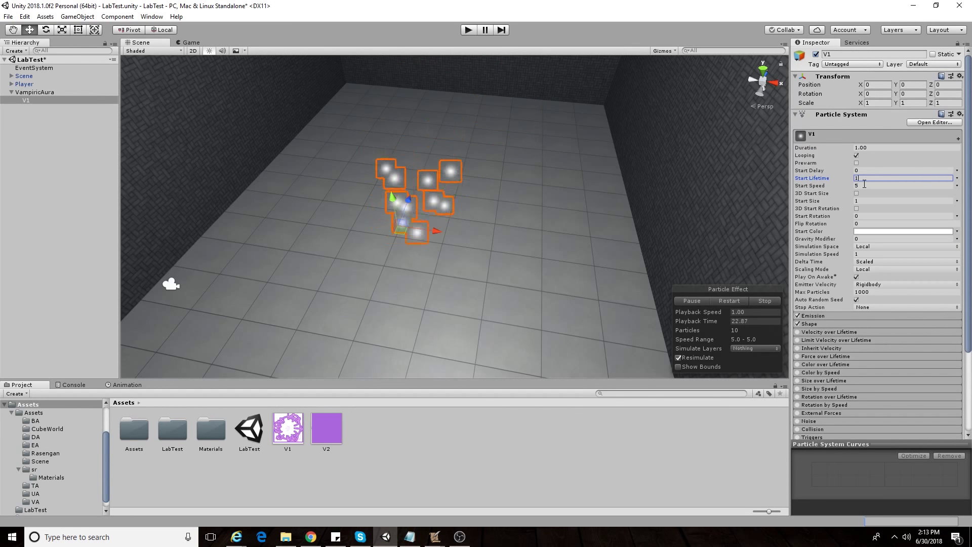
left_click(865, 185)
type("0")
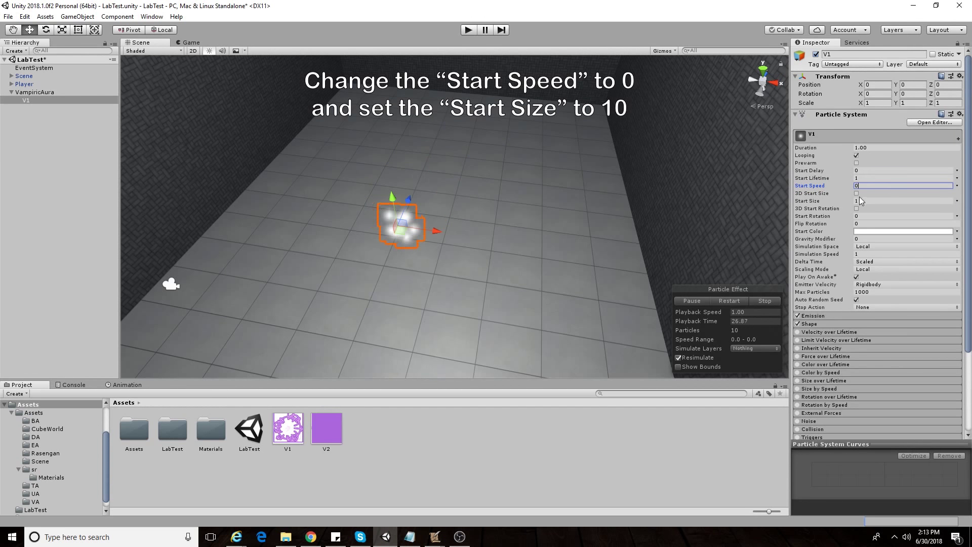
left_click(864, 200)
type("10")
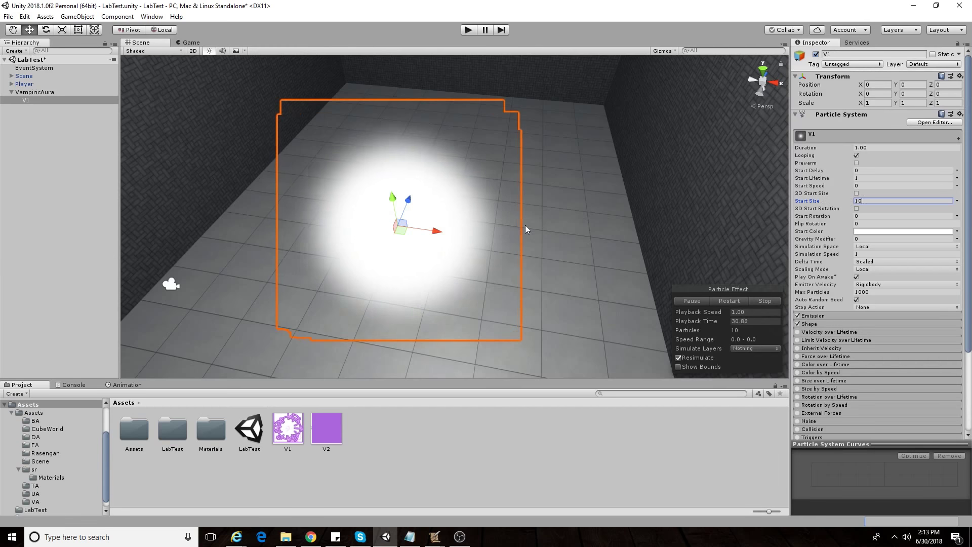
right_click_drag(525, 228, 519, 235)
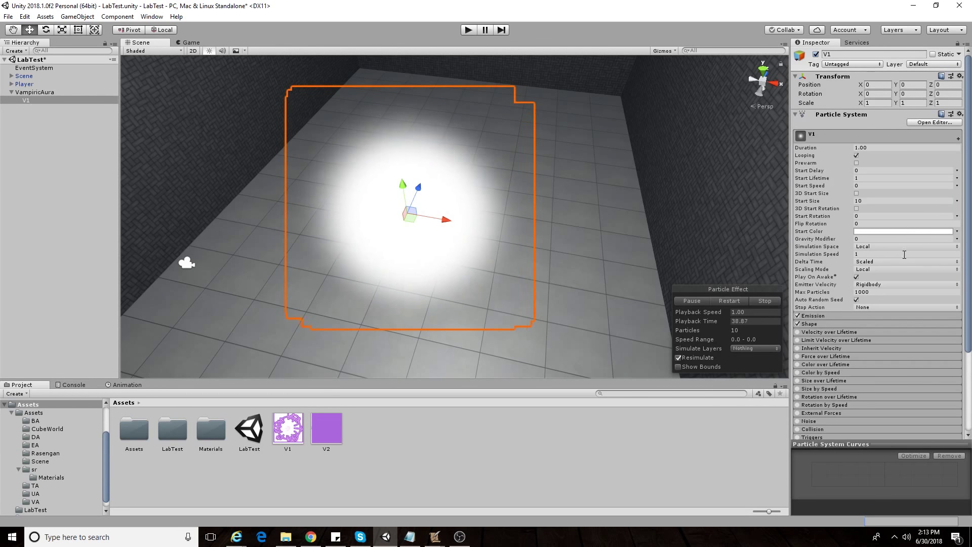
left_click(876, 292)
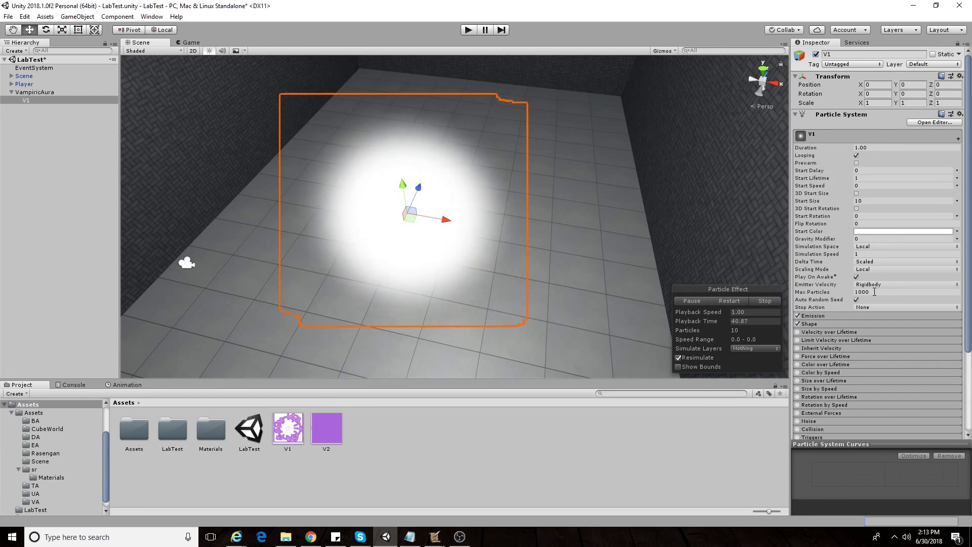
Step: Set V1's Max Particles to 1 and emission Rate over Time to 1, and disable Shape
type("1")
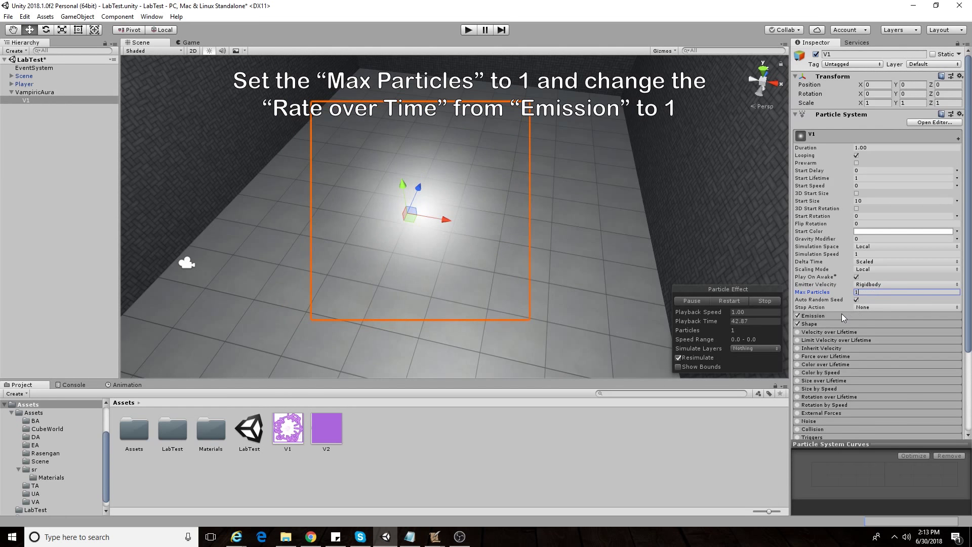
left_click(843, 316)
left_click(901, 326)
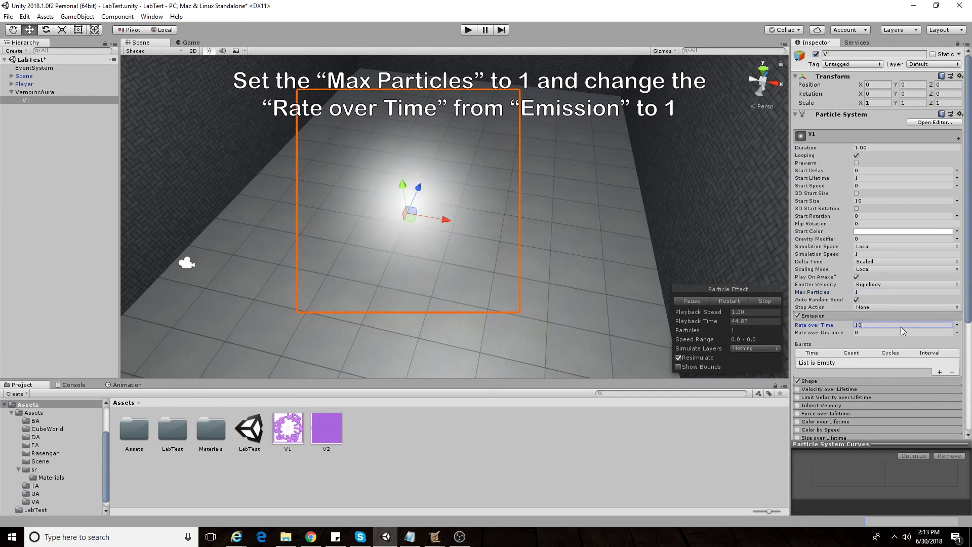
type("1")
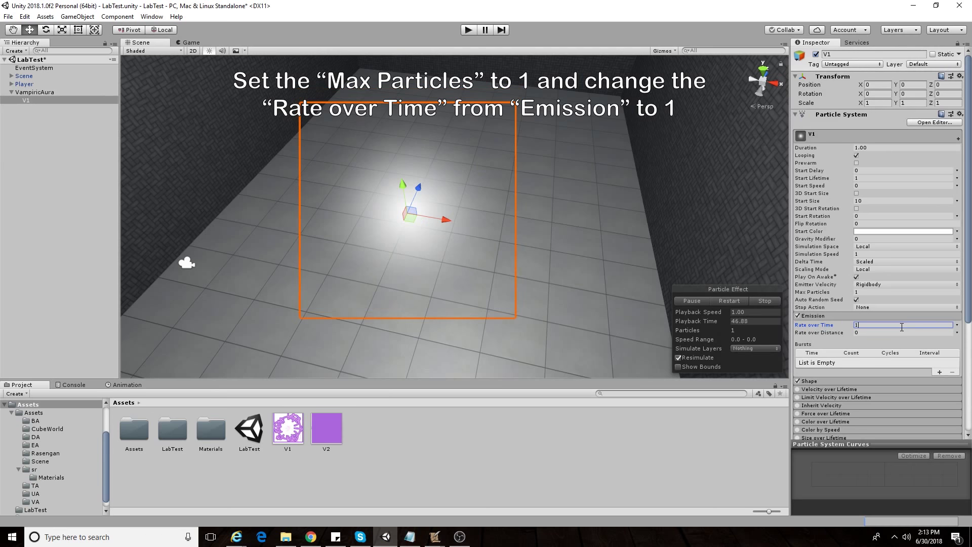
scroll(902, 324, "down", 3)
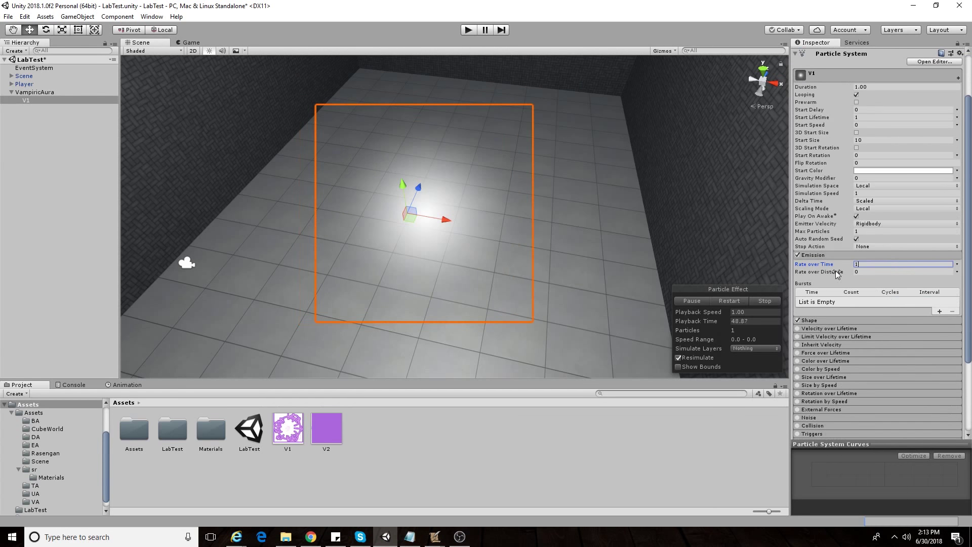
left_click(807, 255)
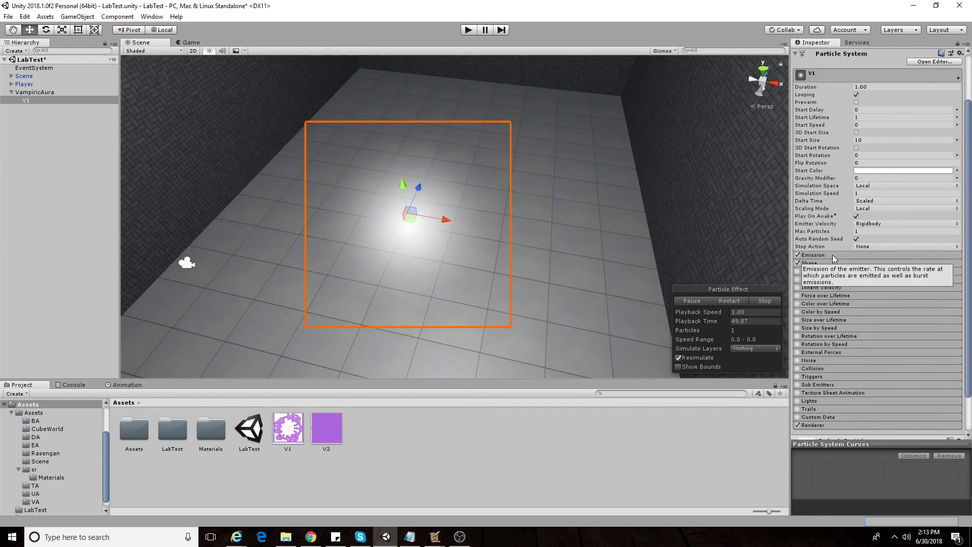
left_click(799, 263)
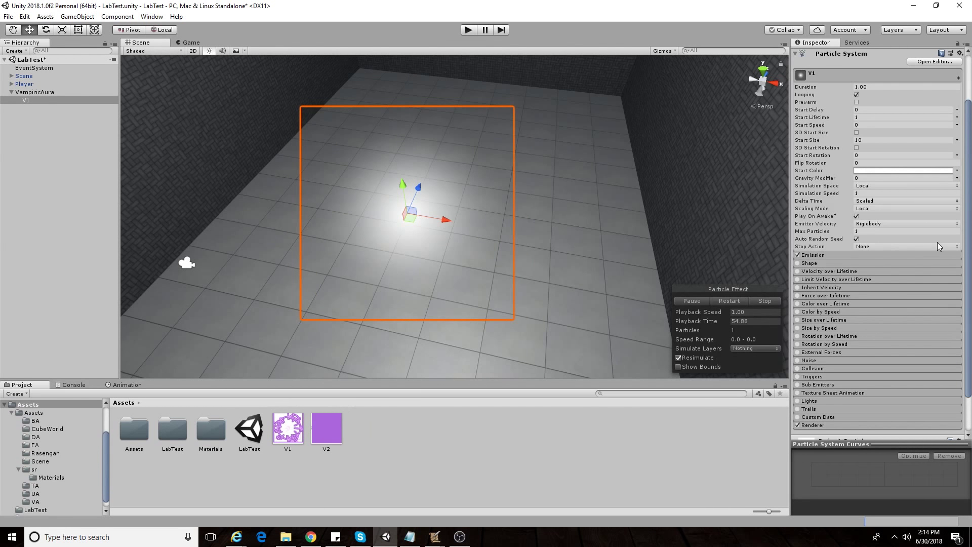
Step: Set V1's Renderer Render Mode to Horizontal Billboard
scroll(927, 249, "down", 2)
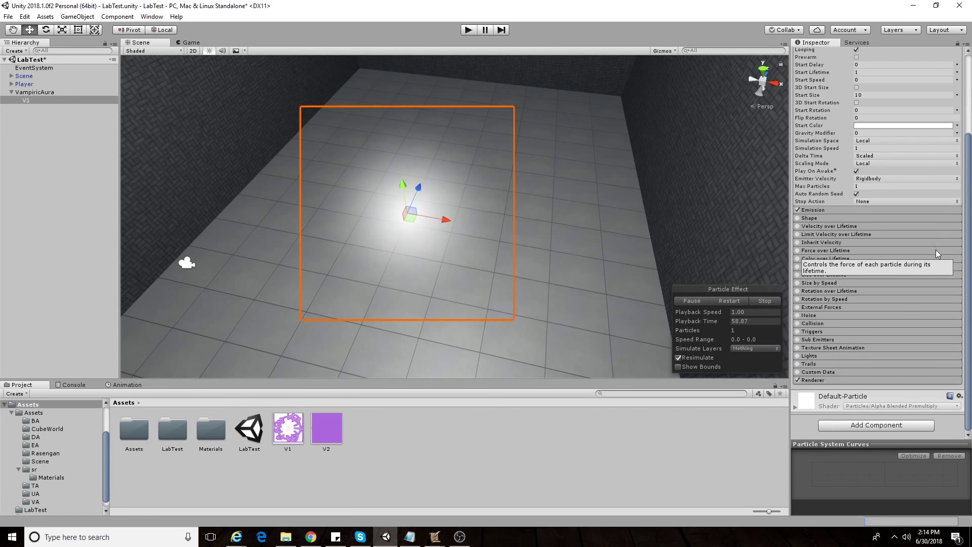
left_click(858, 381)
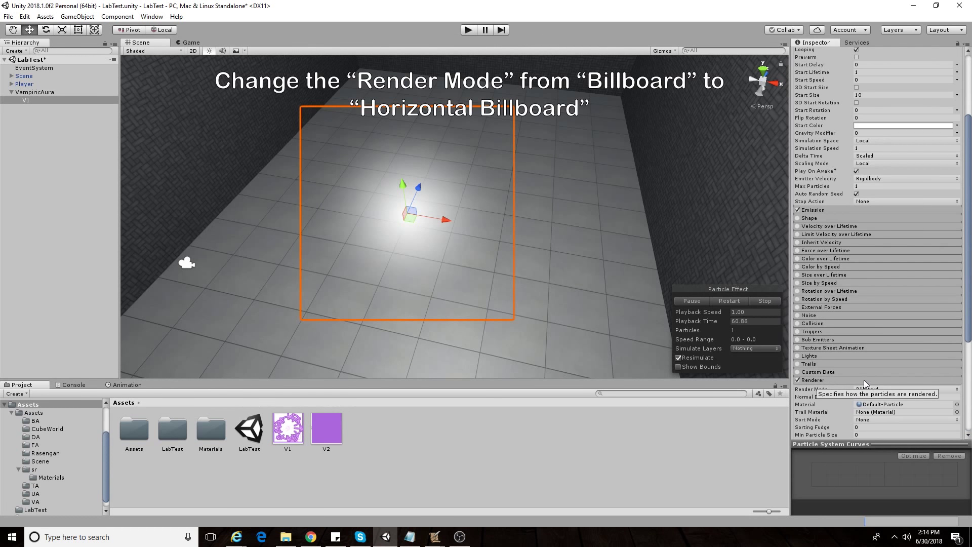
left_click(885, 389)
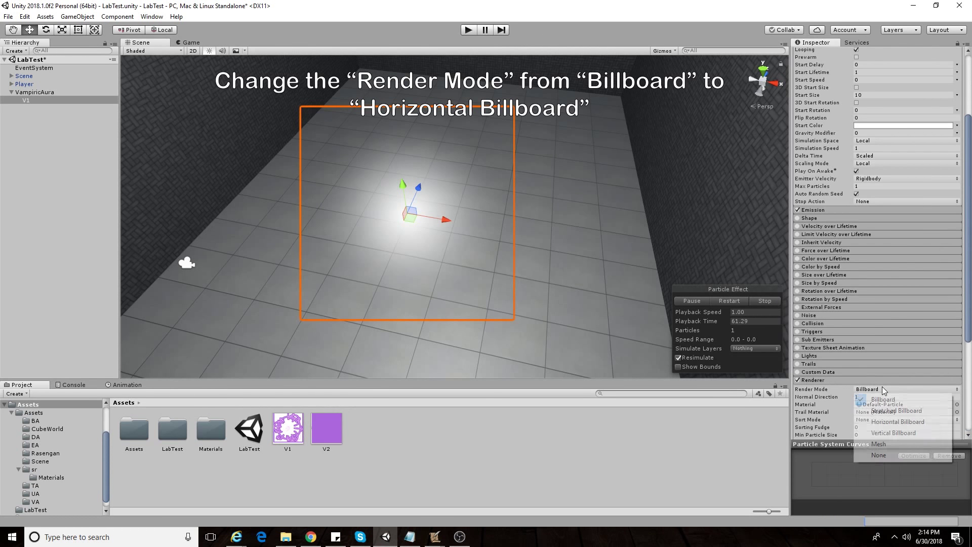
left_click(900, 423)
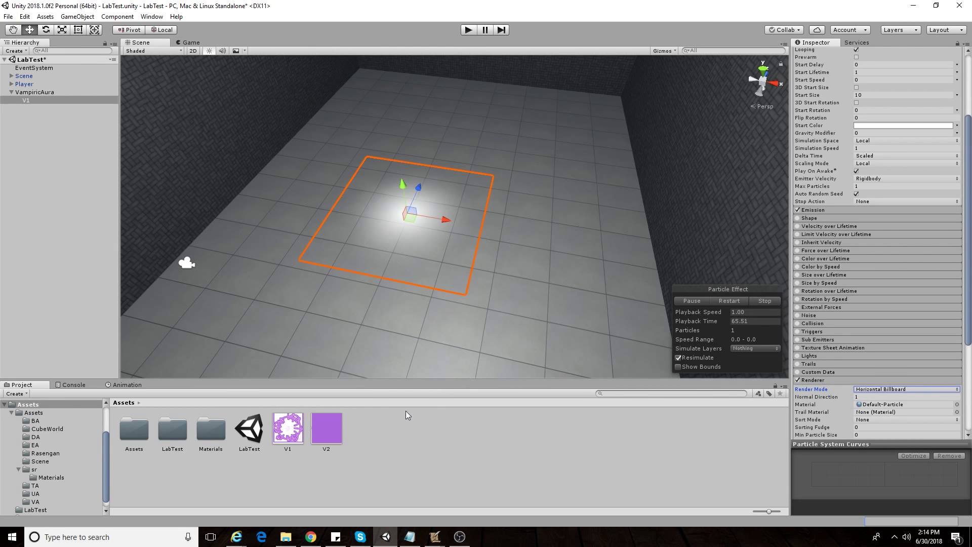
Step: Create a new material named V1 in the Assets folder
right_click(395, 434)
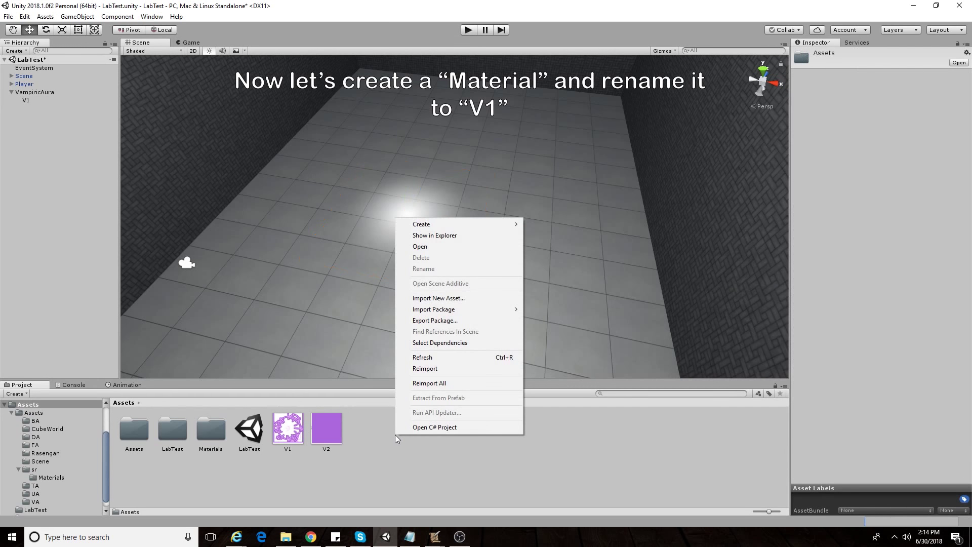
mouse_move(479, 226)
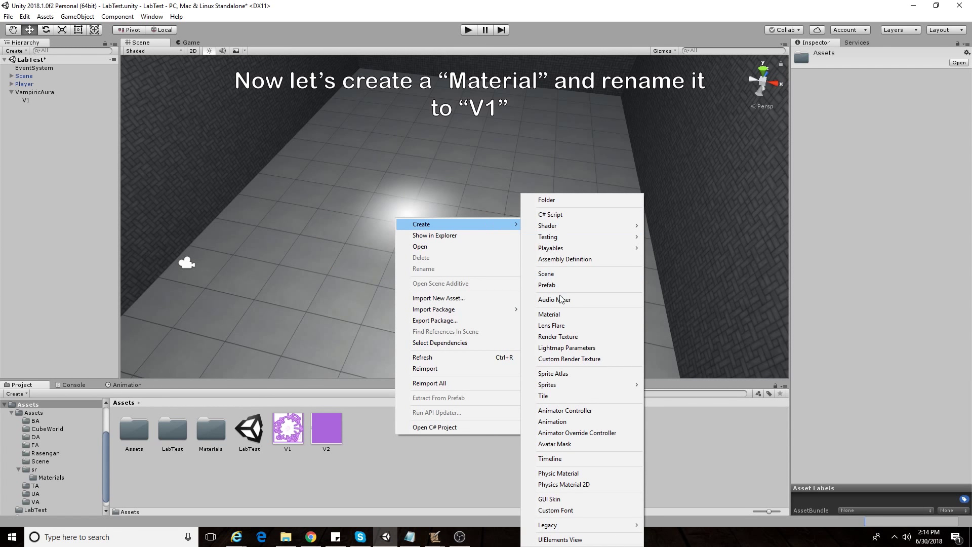
left_click(557, 314)
type("V1")
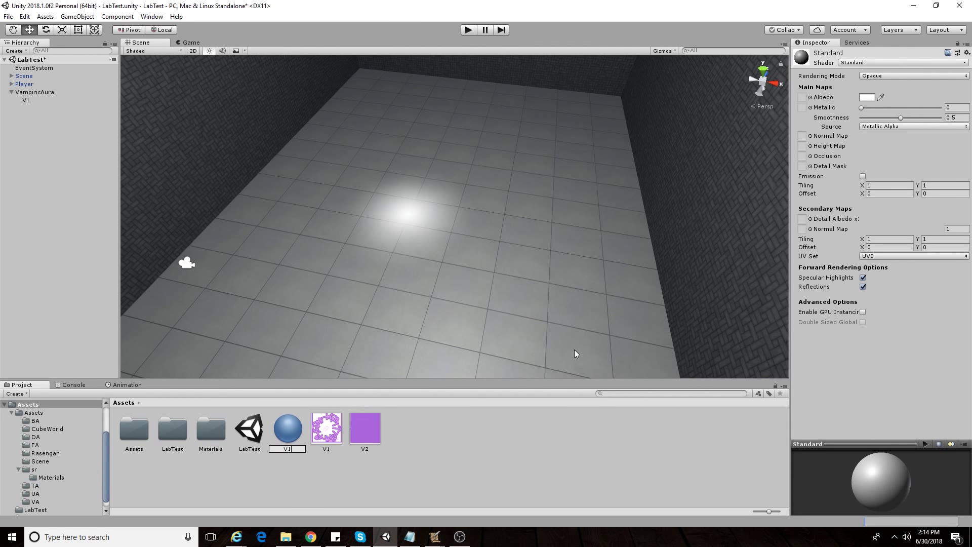
key("Return")
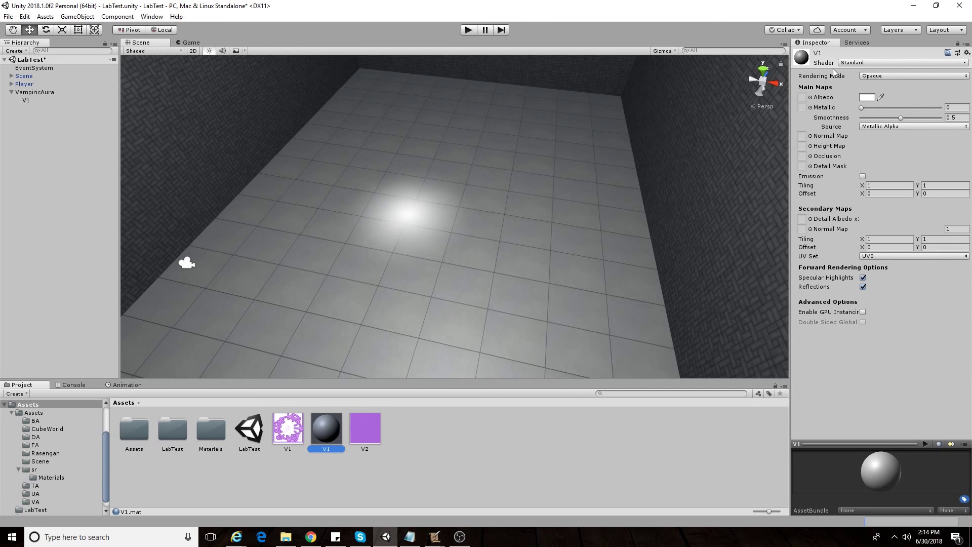
Step: Give the V1 material the Particles/Additive shader and the V1 texture as Particle Texture
left_click(848, 64)
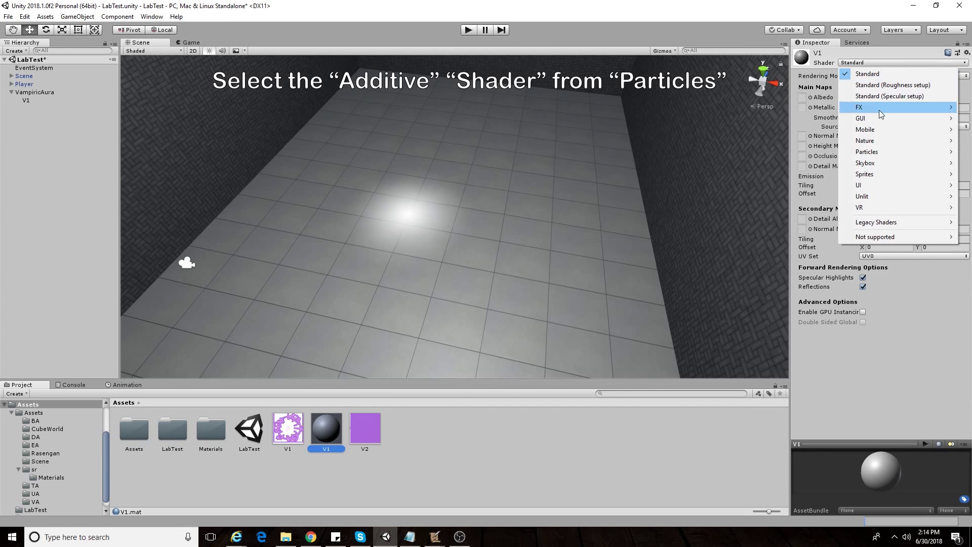
mouse_move(888, 151)
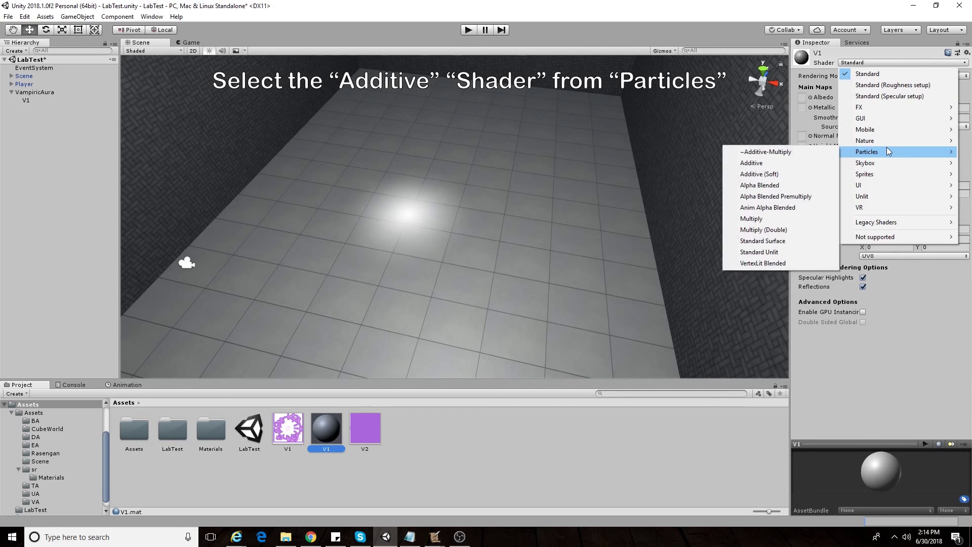
left_click(798, 167)
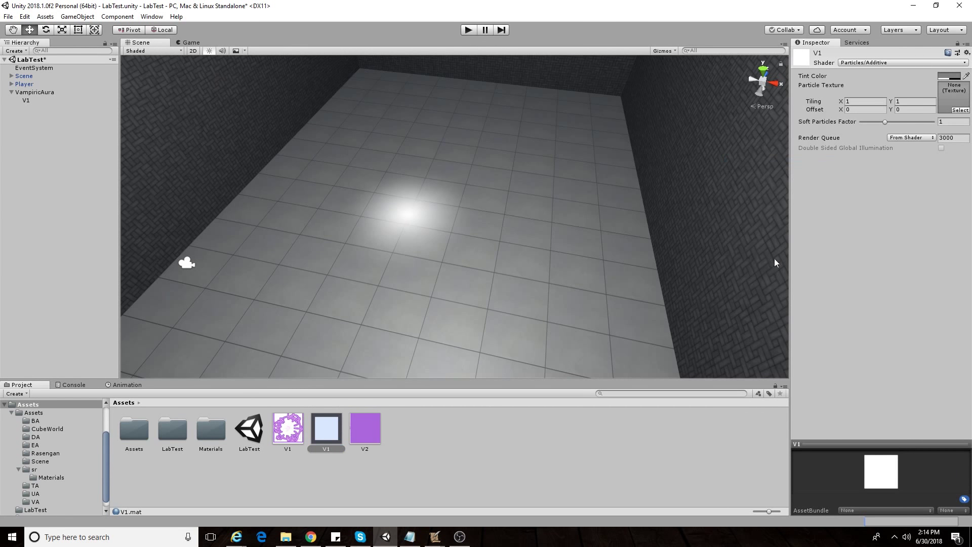
left_click_drag(286, 427, 788, 296)
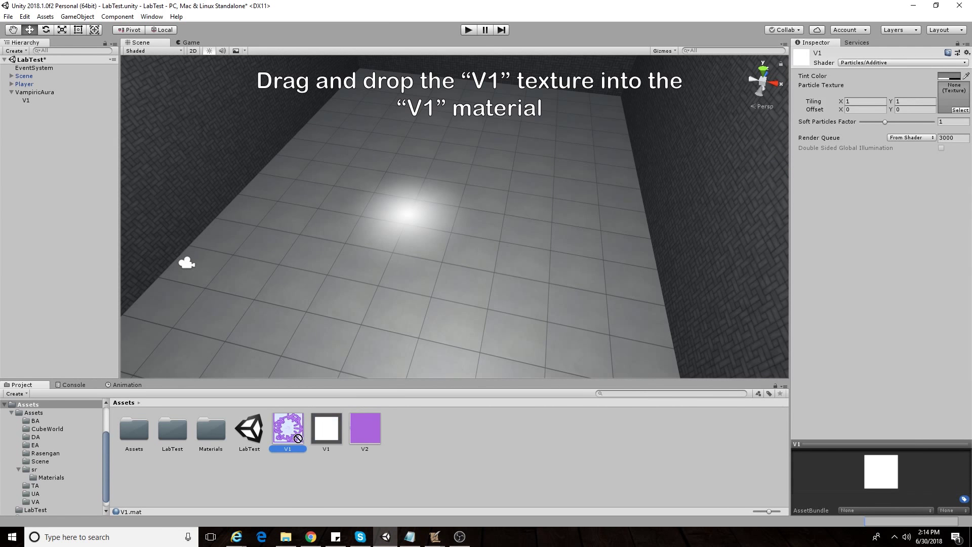
left_click_drag(958, 104, 960, 104)
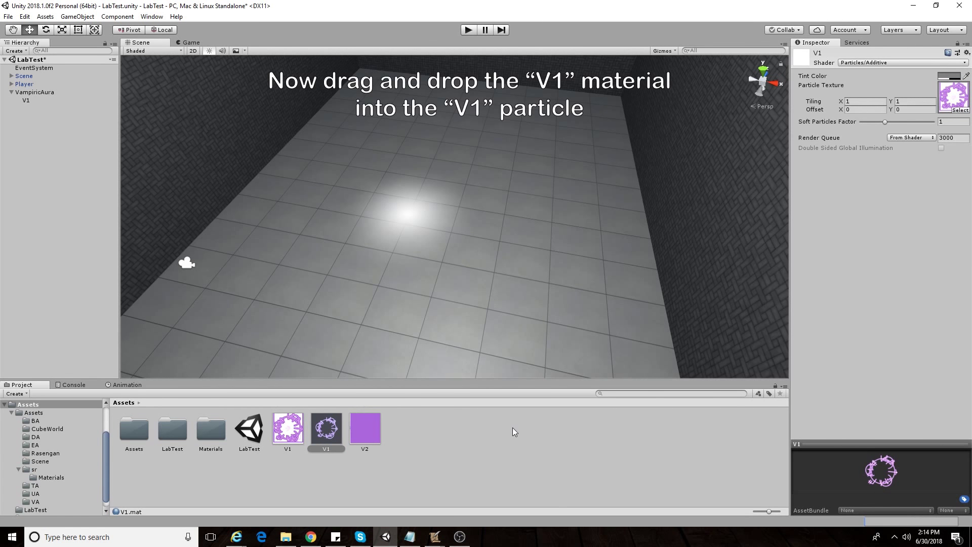
Step: Apply the V1 material to the V1 particle system and select it
mouse_move(329, 439)
left_mouse_down()
mouse_move(36, 134)
mouse_move(26, 100)
left_mouse_up()
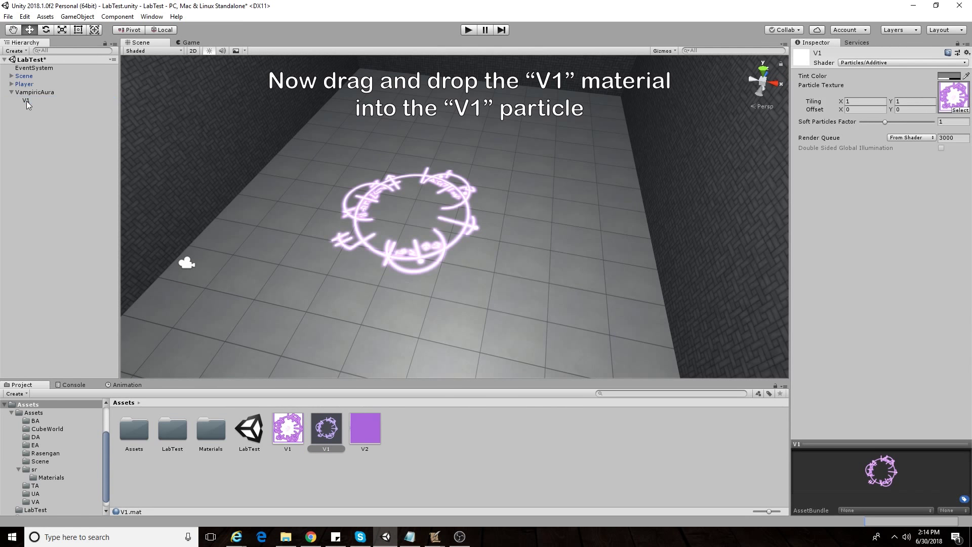
middle_click_drag(365, 188, 394, 208)
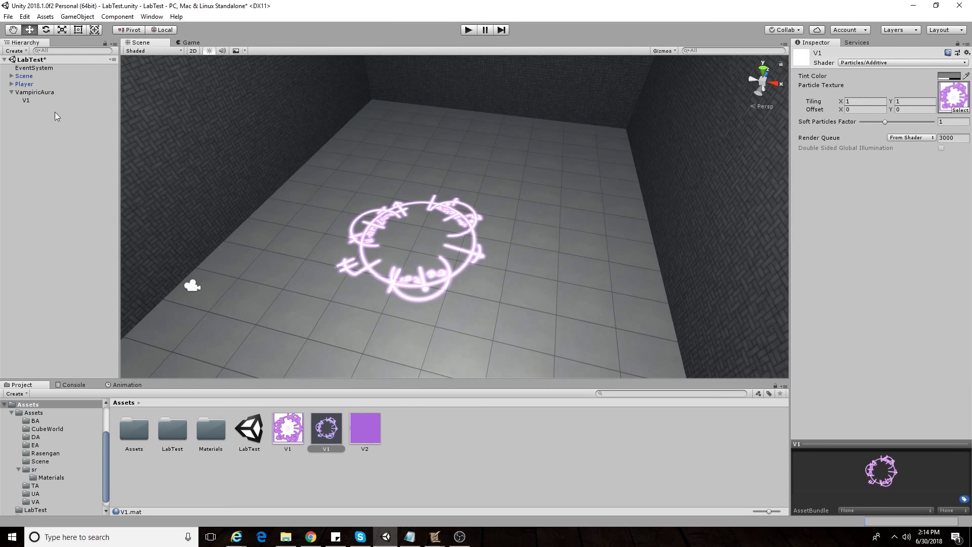
left_click(44, 100)
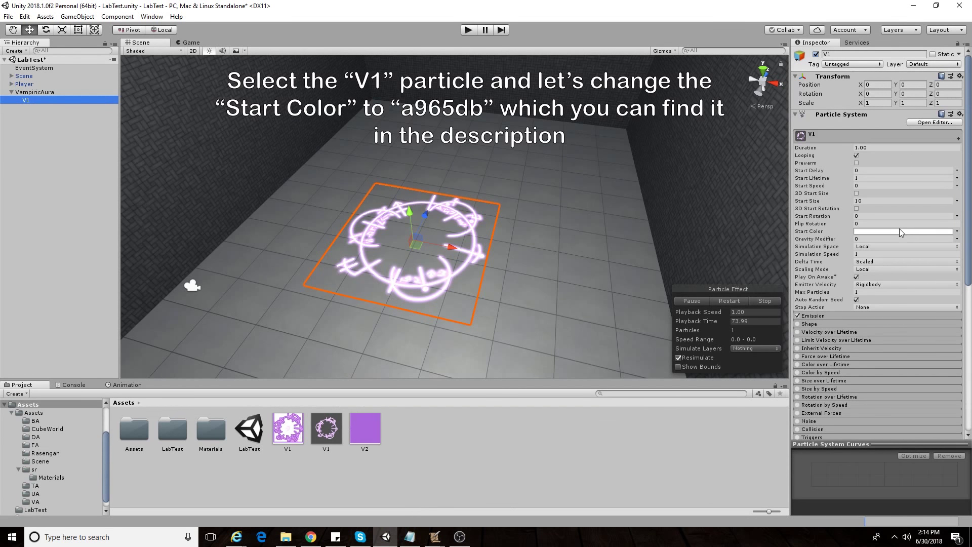
Step: Set V1's Start Color to purple hex A965DB
left_click(410, 537)
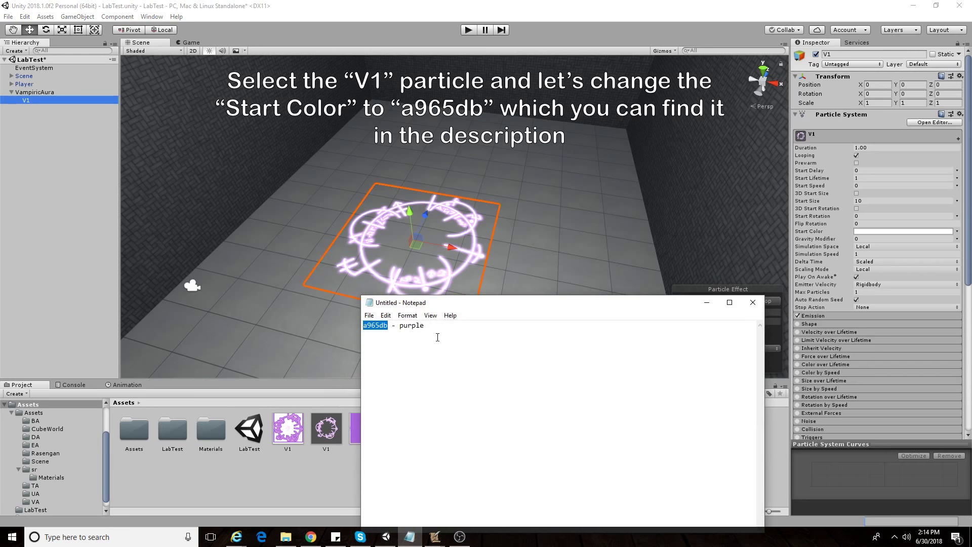
left_click(704, 304)
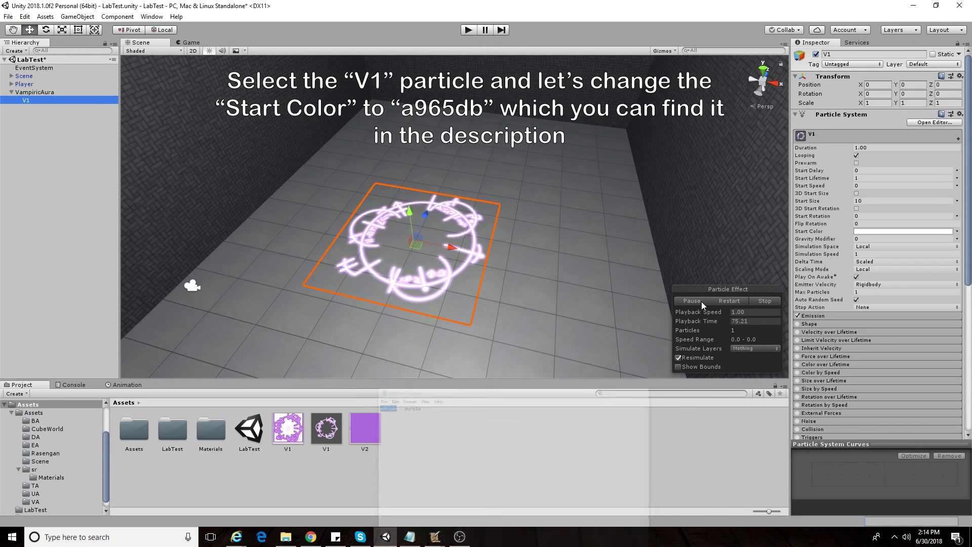
left_click(882, 234)
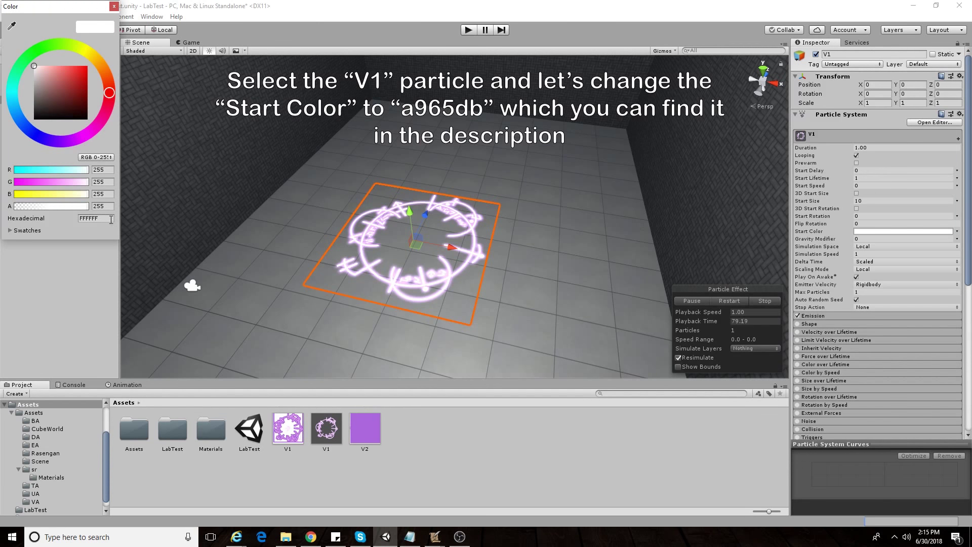
type("A965DB")
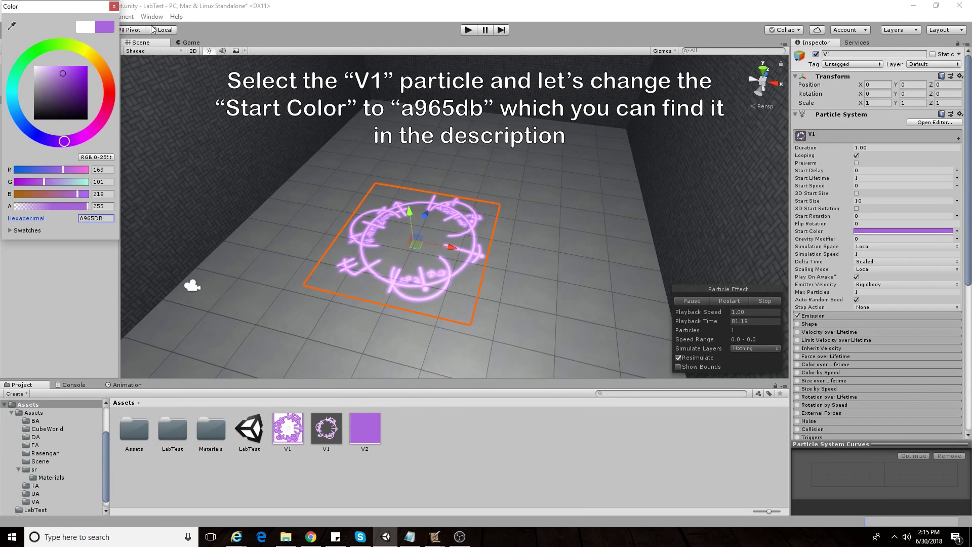
left_click(114, 7)
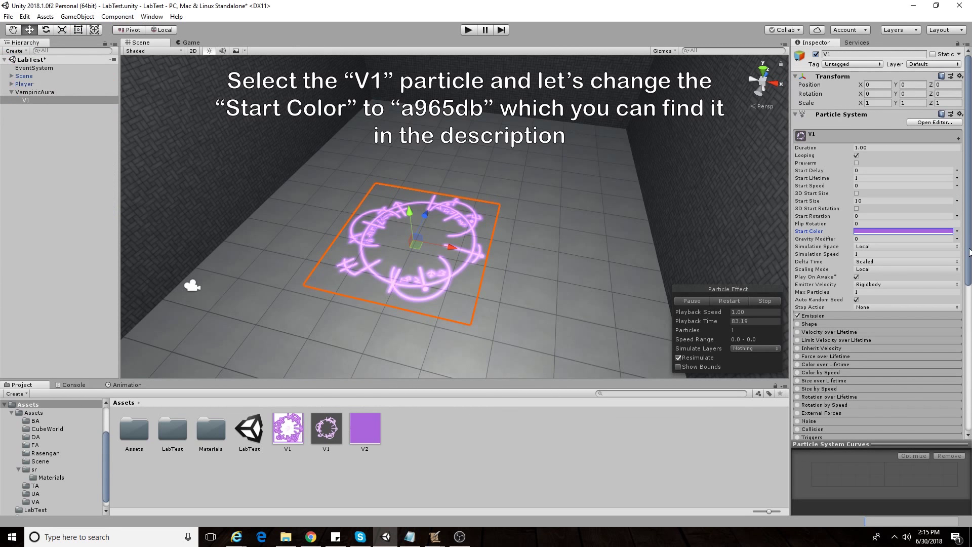
scroll(921, 268, "down", 2)
scroll(904, 287, "down", 2)
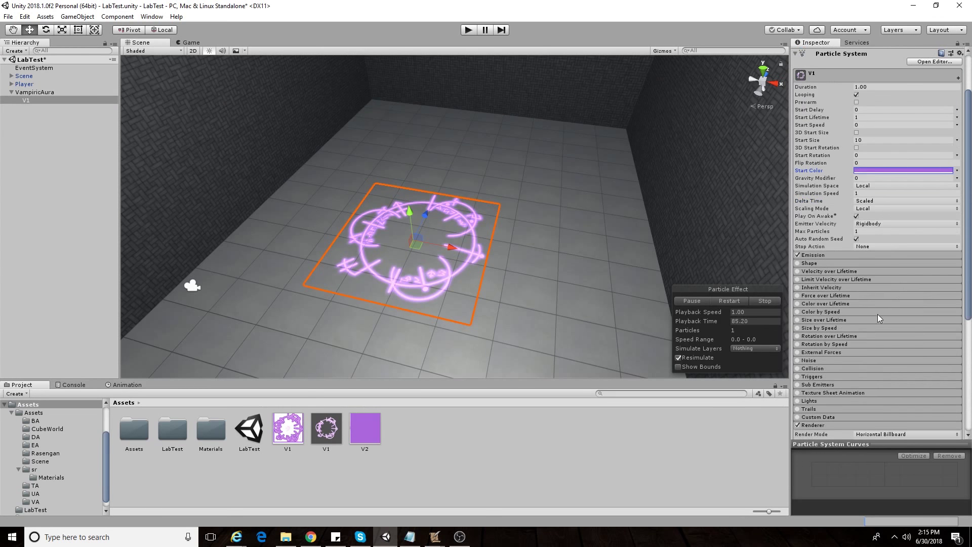
Step: Enable V1's Color over Lifetime and set the gradient colour key to A965DB
left_click(798, 303)
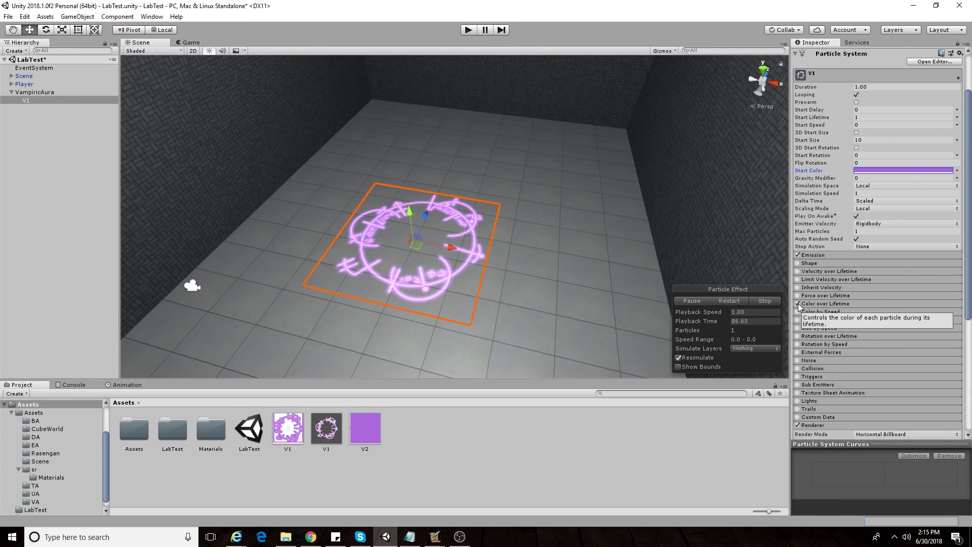
left_click(826, 304)
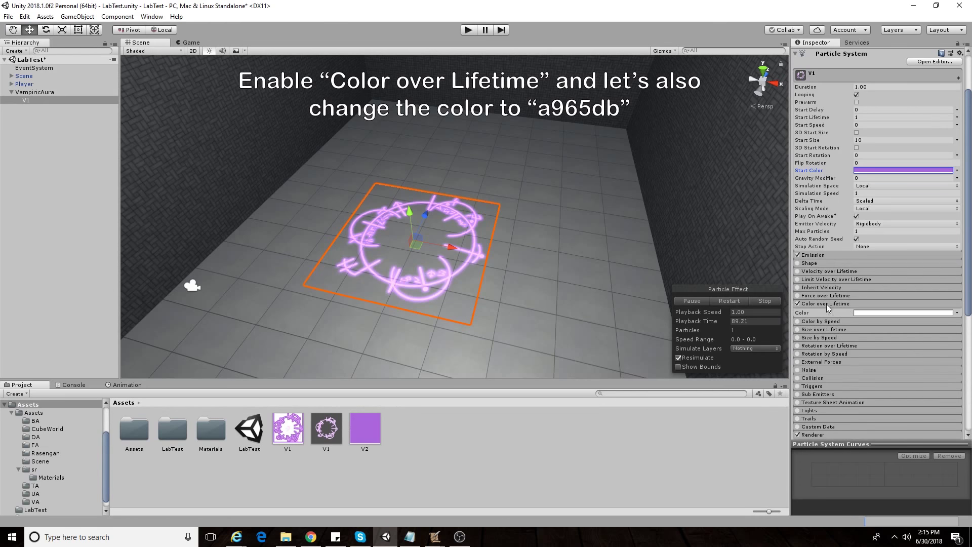
left_click(889, 313)
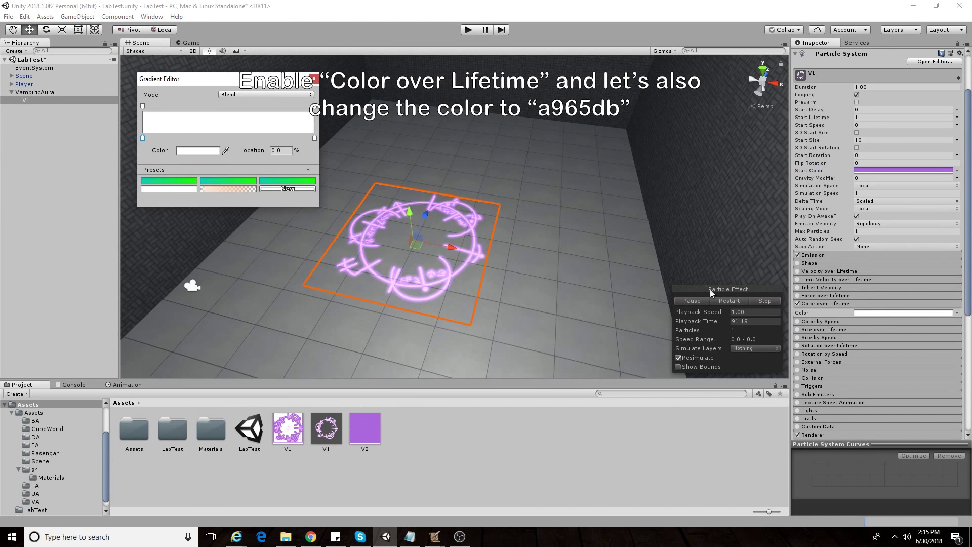
left_click(192, 151)
type("A965DB")
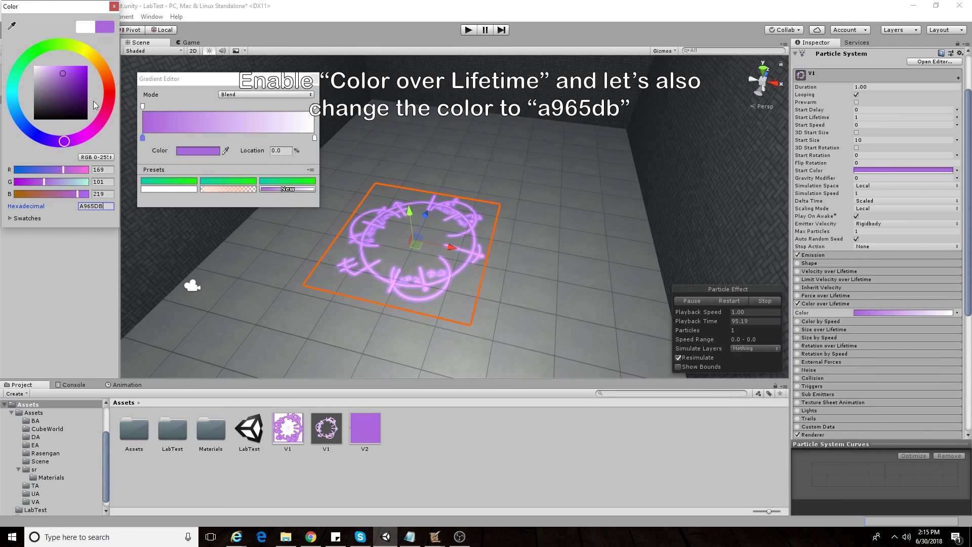
Step: Add an alpha key near 18% and set the gradient's start and end alpha to 0
left_click(174, 106)
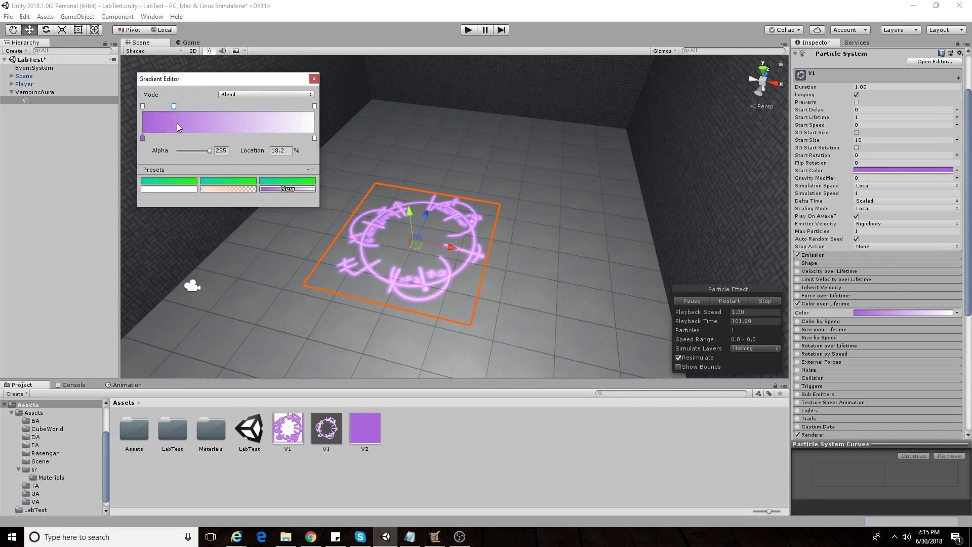
left_click(143, 107)
left_click_drag(209, 150, 161, 156)
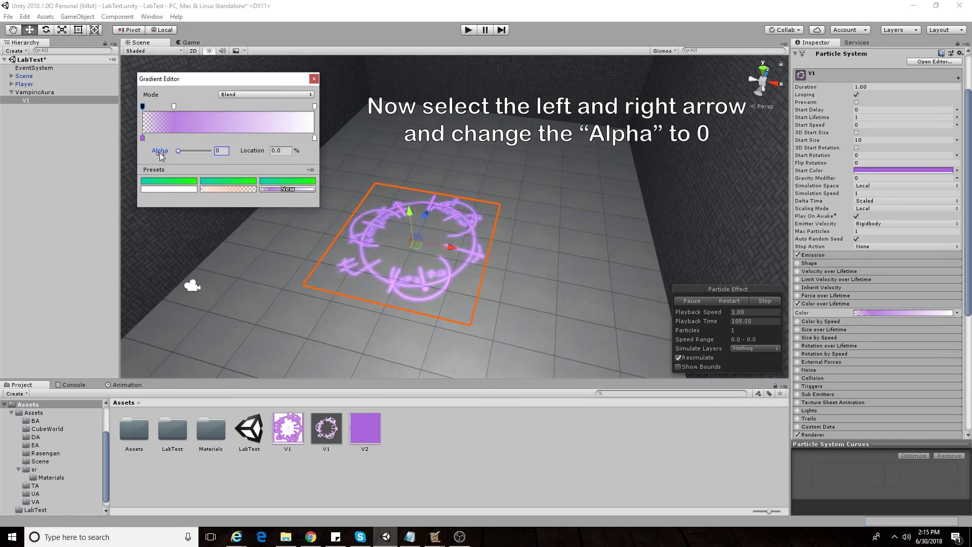
left_click(314, 106)
left_click_drag(210, 151, 167, 154)
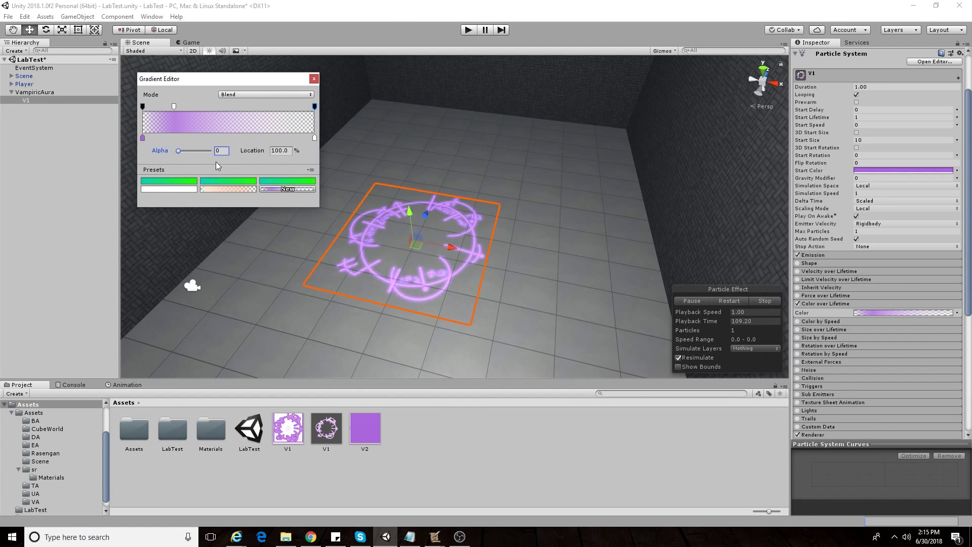
left_click(314, 79)
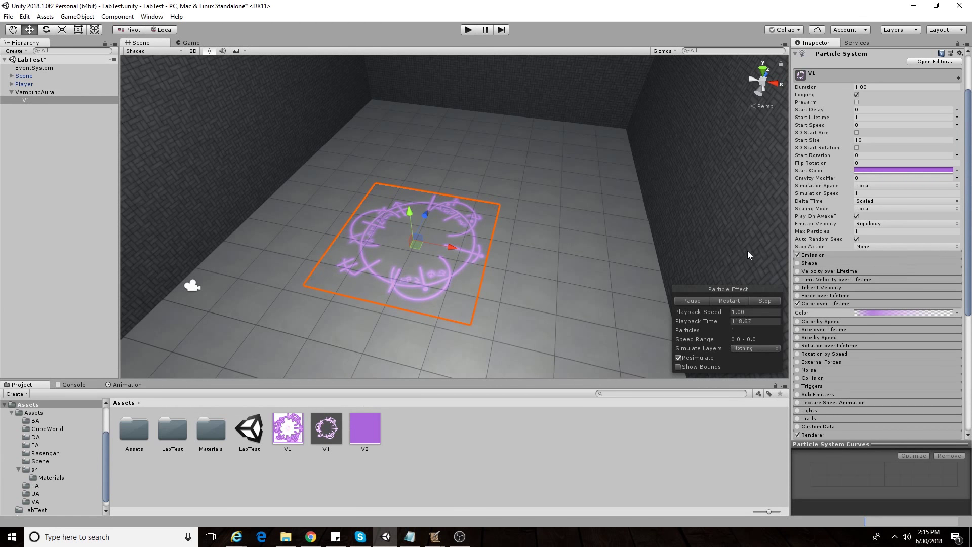
Step: Duplicate V1 and rename the copy V1_1
left_click(49, 100)
key("ctrl+d")
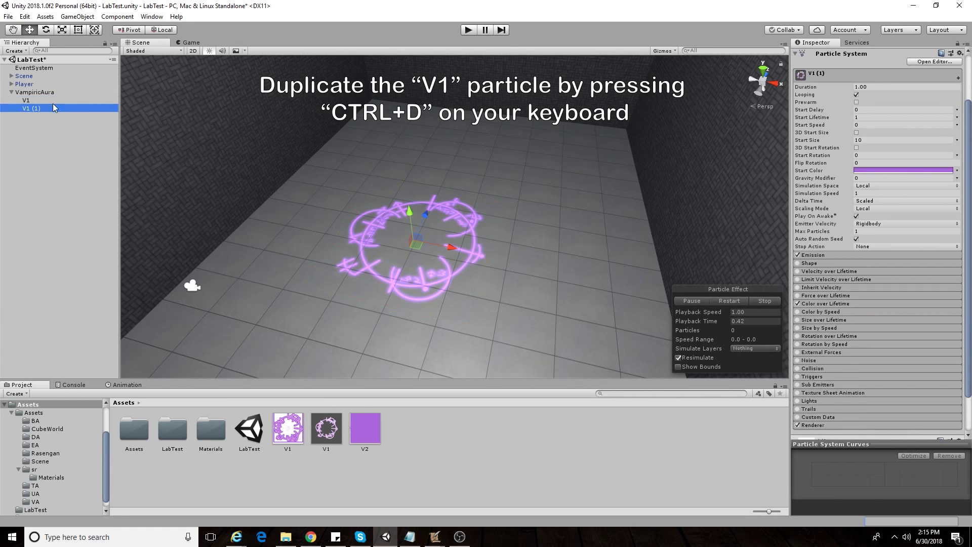
key("F2")
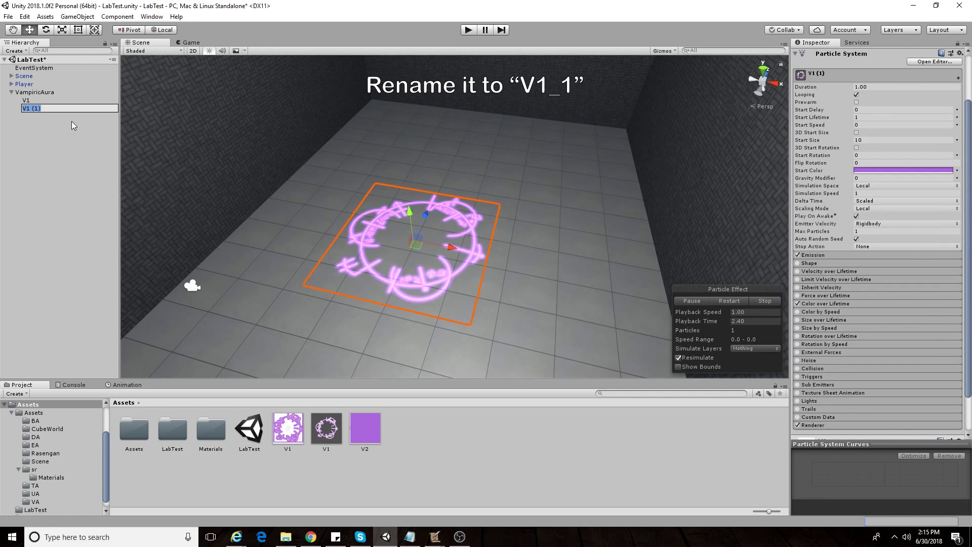
type("V1_1")
key("Return")
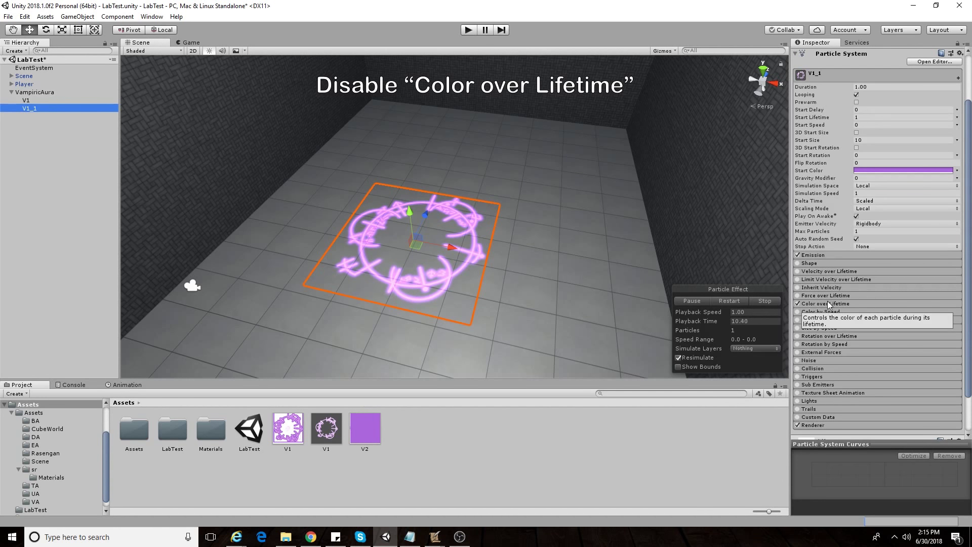
Step: On V1_1, disable Color over Lifetime and enable Size over Lifetime
left_click(798, 302)
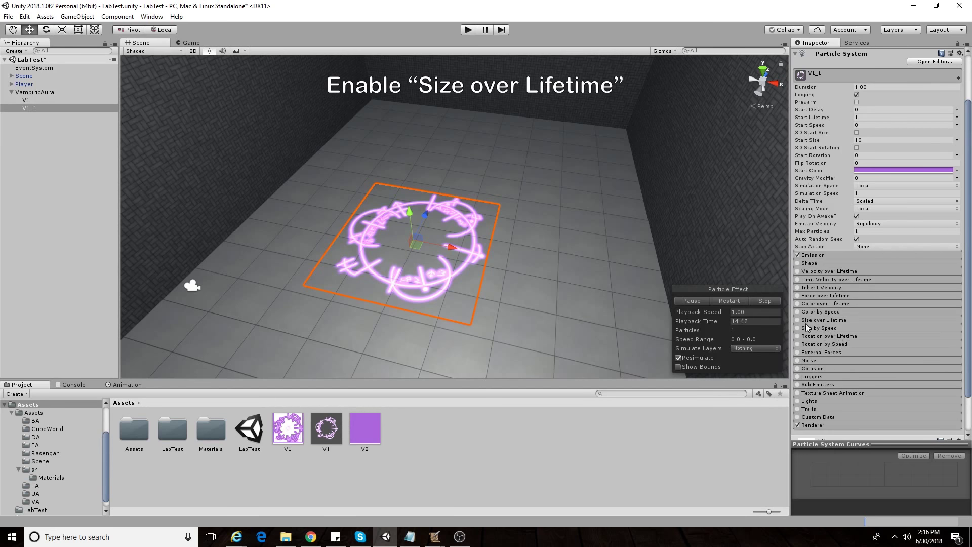
left_click(797, 320)
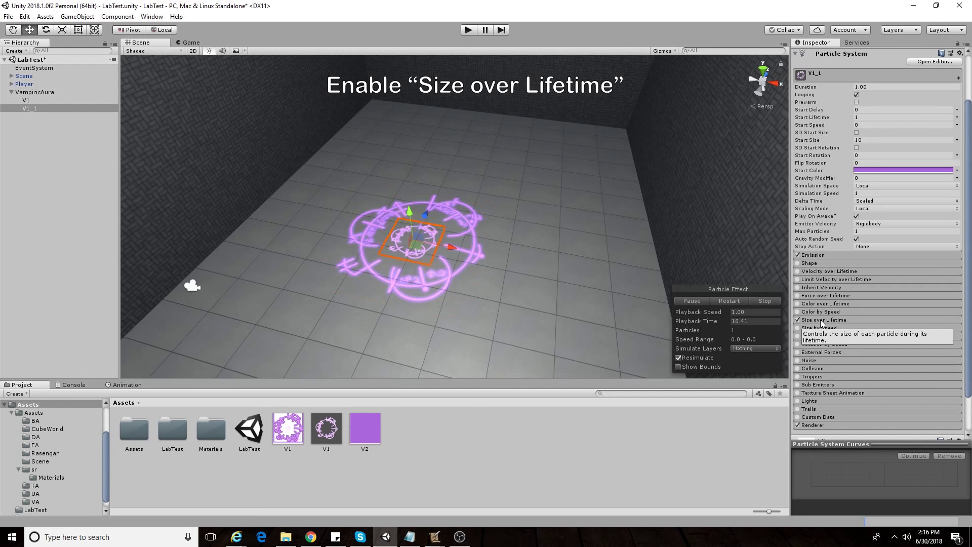
left_click(820, 320)
Step: Make V1_1's size curve flat at 1.0 with a mid-life key lowered to 0.85
scroll(882, 323, "down", 1)
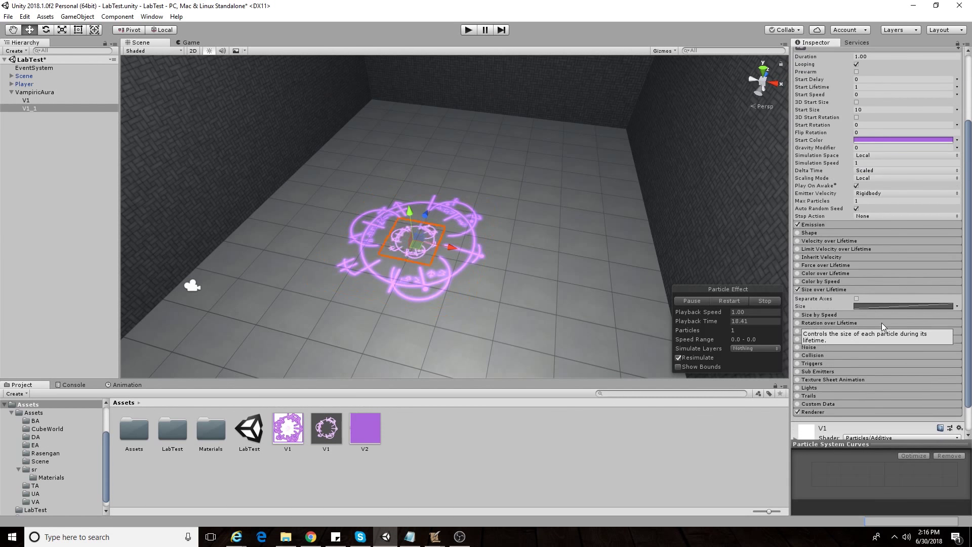
left_click(876, 307)
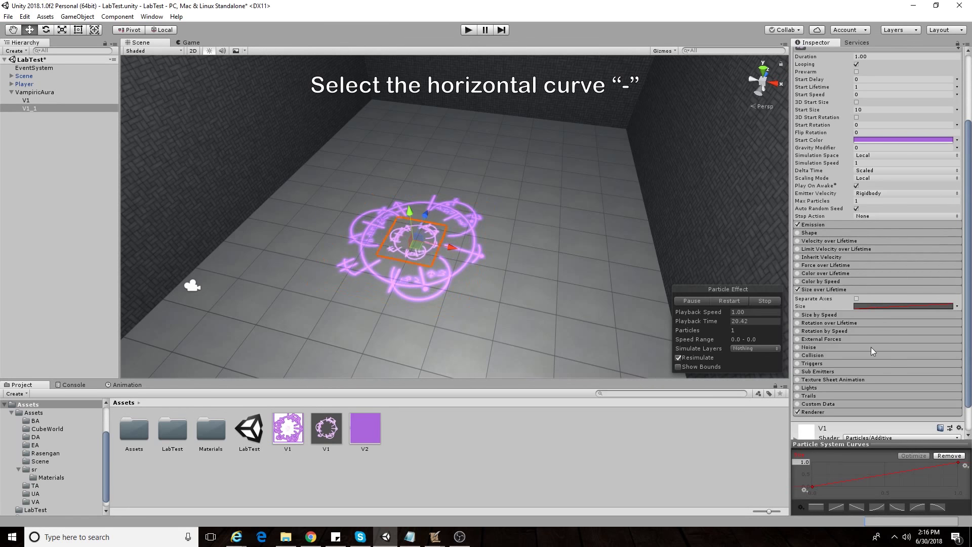
left_click(818, 507)
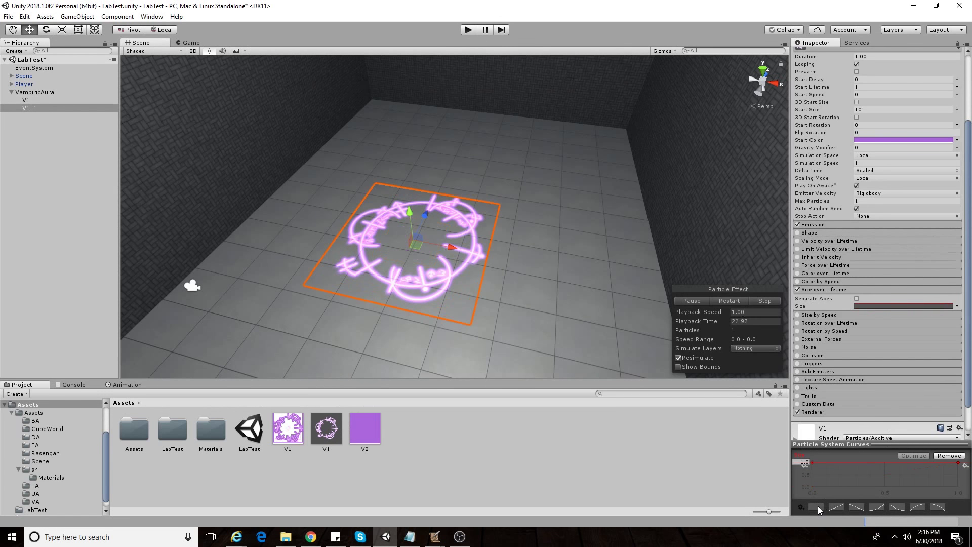
right_click(885, 463)
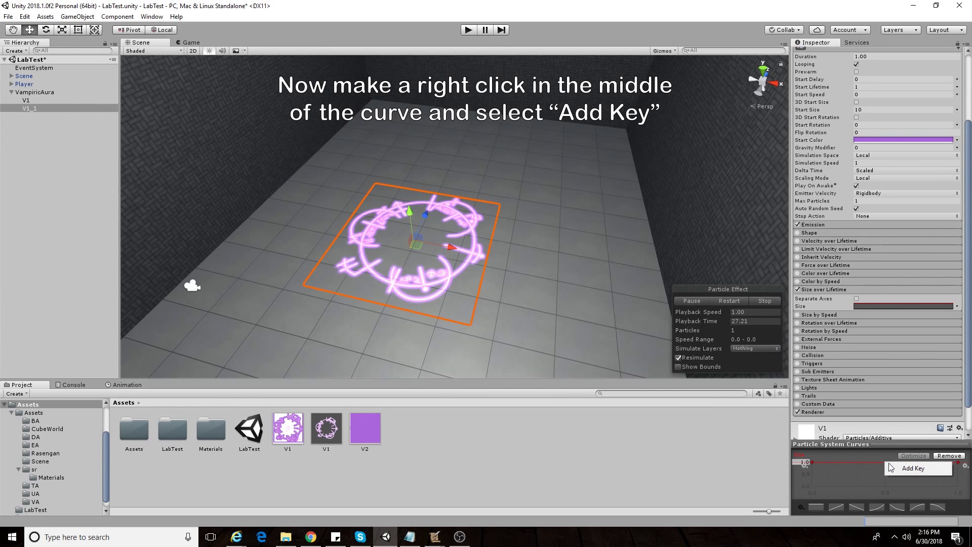
left_click(904, 467)
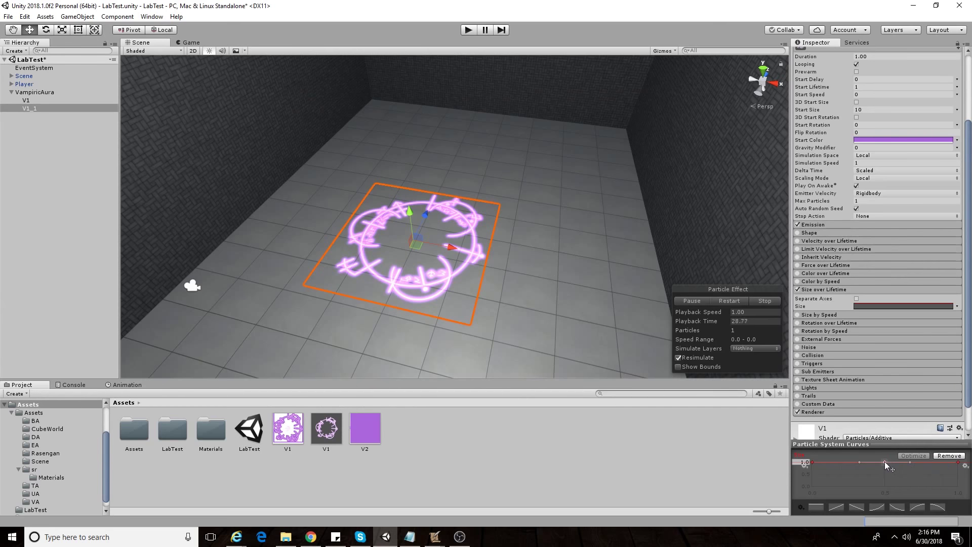
left_click_drag(885, 462, 885, 464)
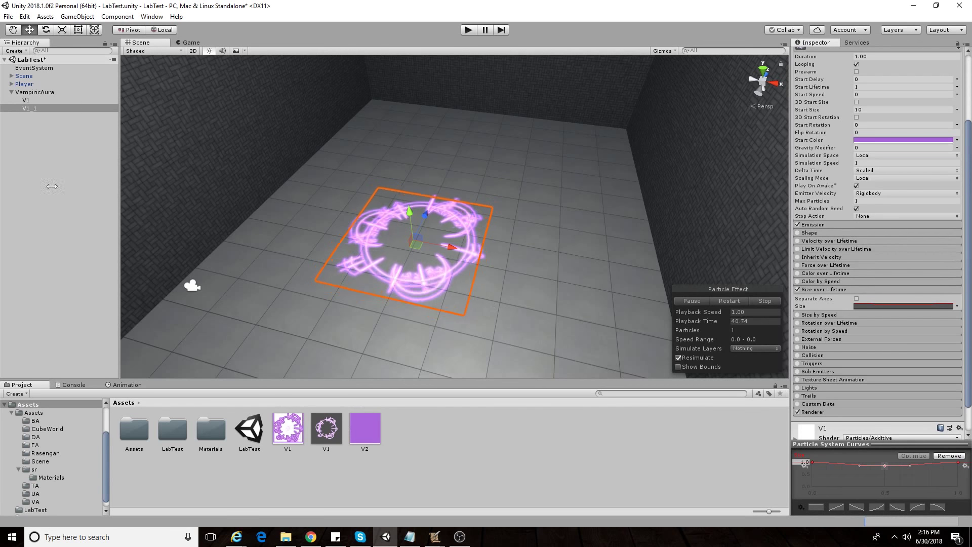
left_click(22, 151)
left_click(30, 107)
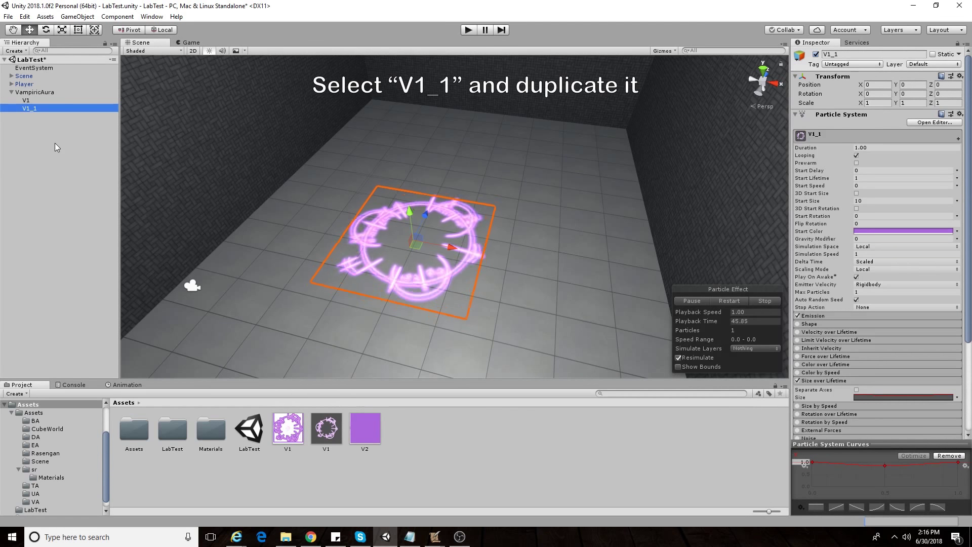
Step: Duplicate V1_1 as a new particle system named V2, then select the V1 material
key("ctrl+d")
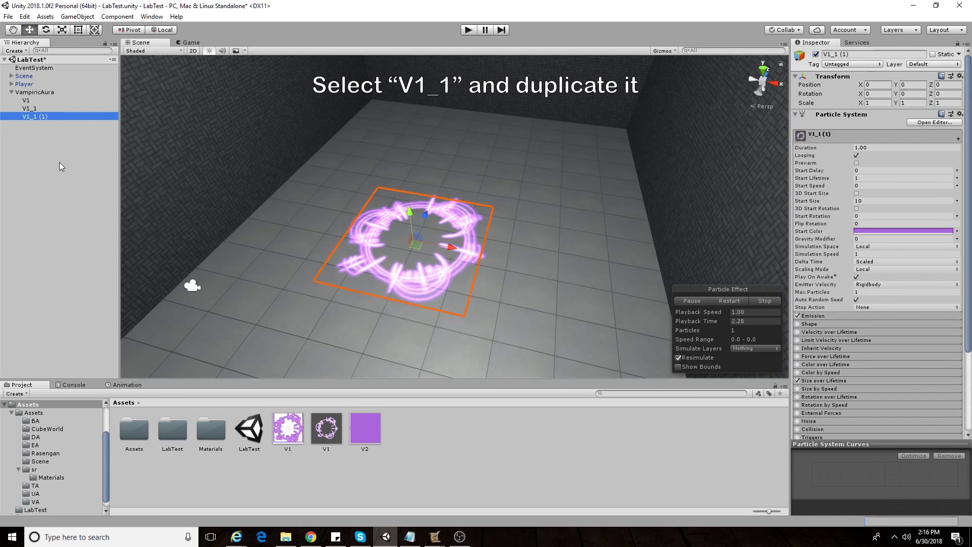
key("F2")
type("V2")
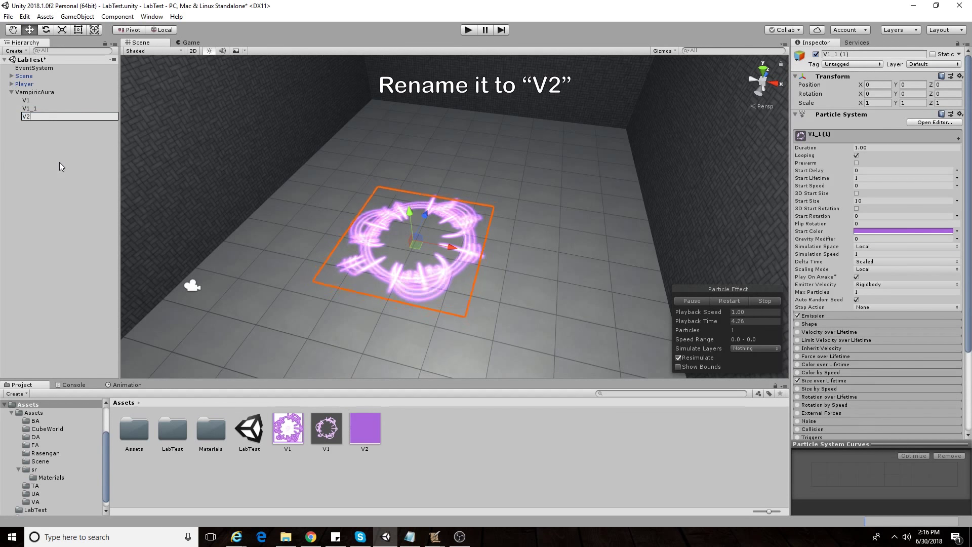
key("Return")
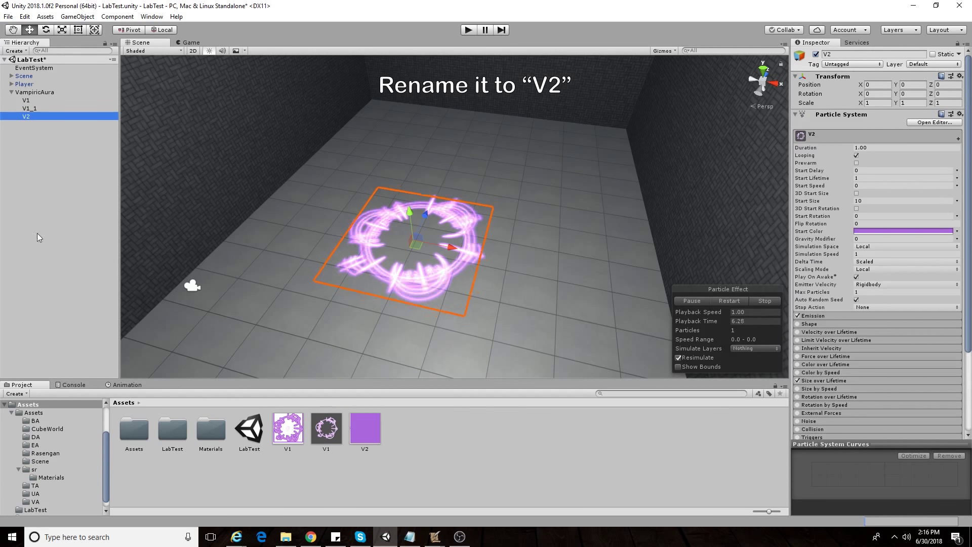
left_click(332, 435)
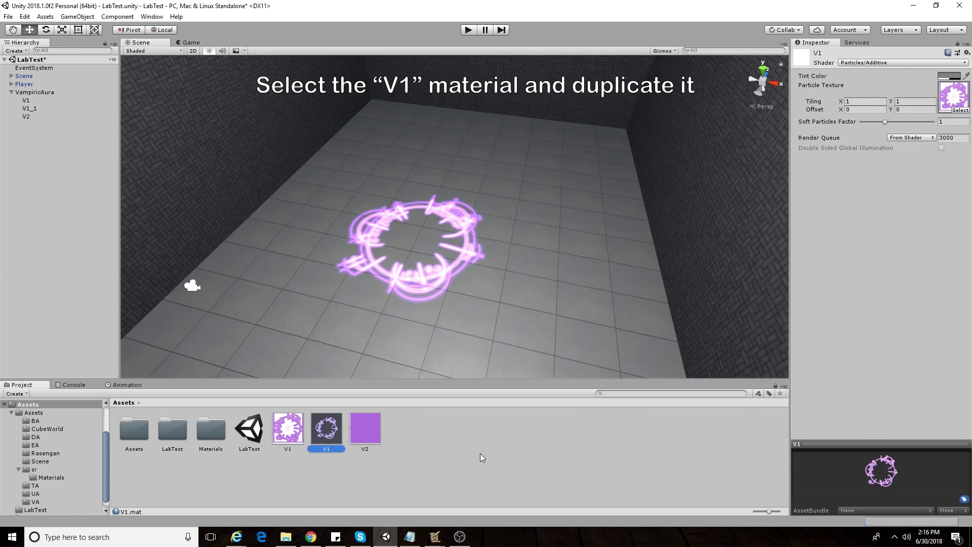
Step: Create a V2 material from V1 with the V2 texture and apply it to particle V2
key("ctrl+d")
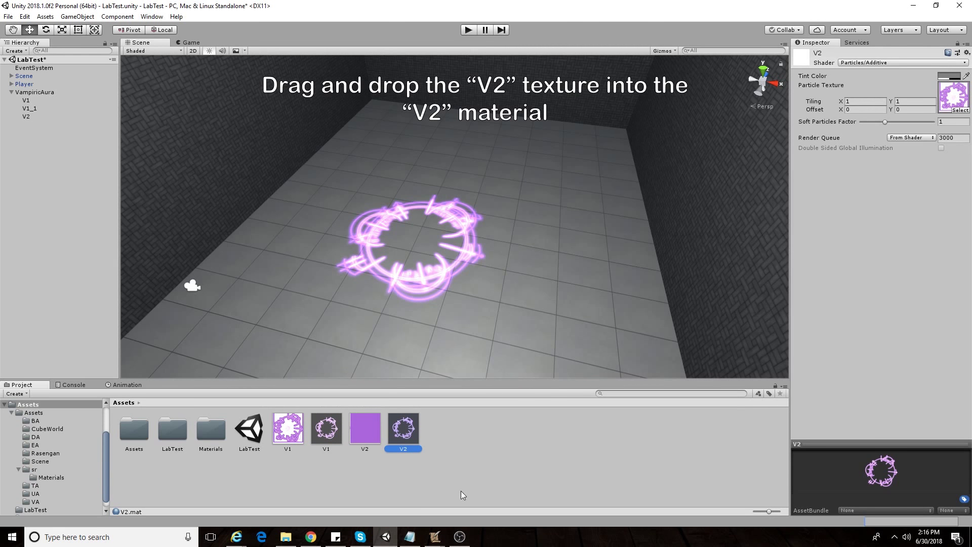
mouse_move(365, 432)
left_mouse_down()
mouse_move(928, 150)
mouse_move(949, 104)
left_mouse_up()
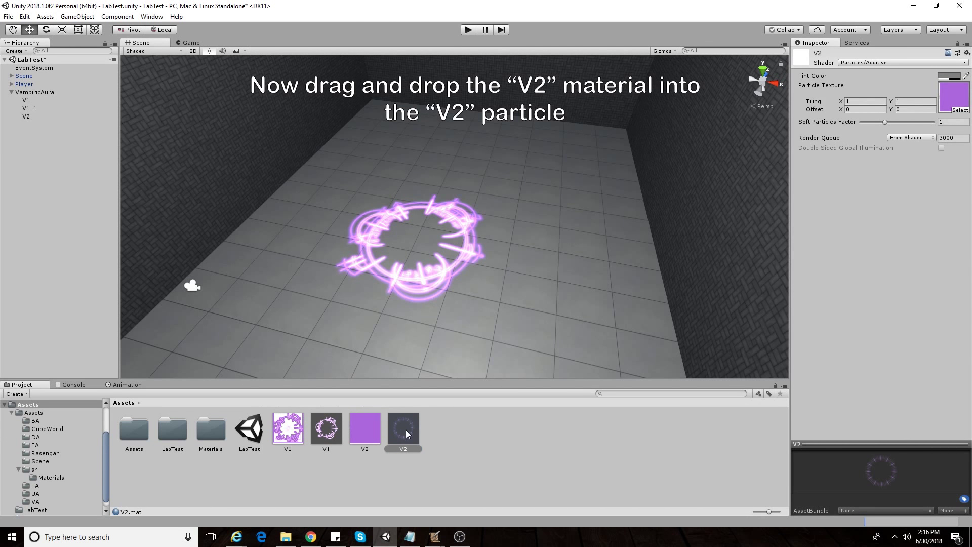
left_click_drag(406, 431, 26, 117)
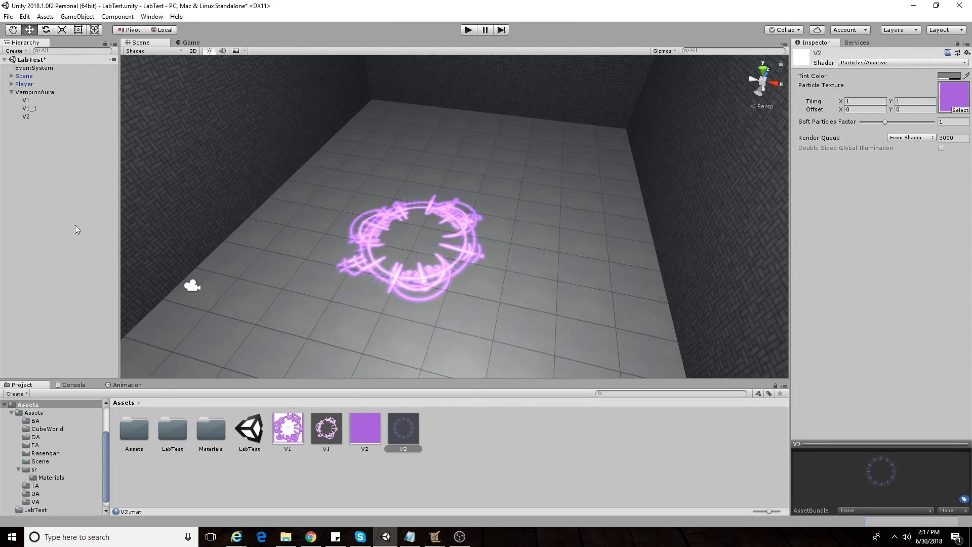
Step: Enable and expand Color over Lifetime on the V2 particle system
left_click(35, 117)
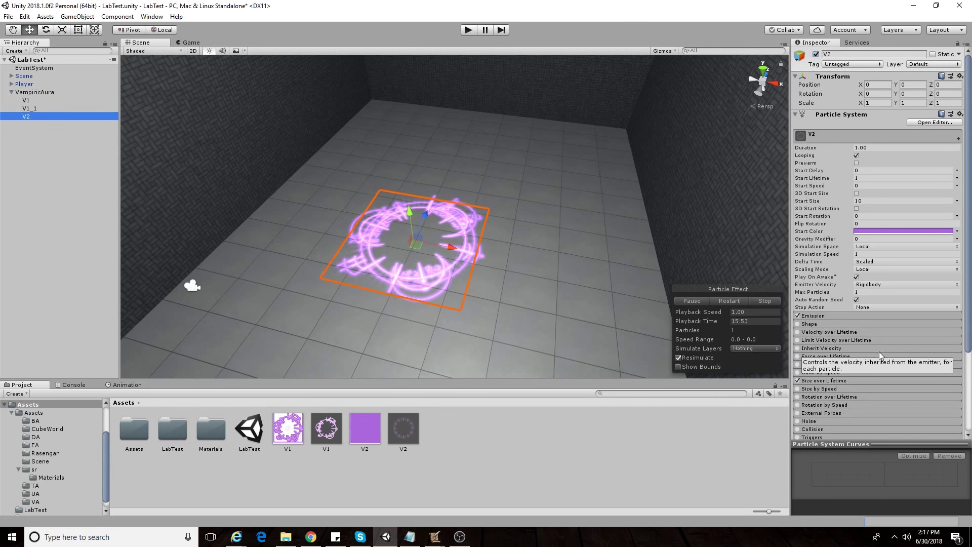
left_click(798, 365)
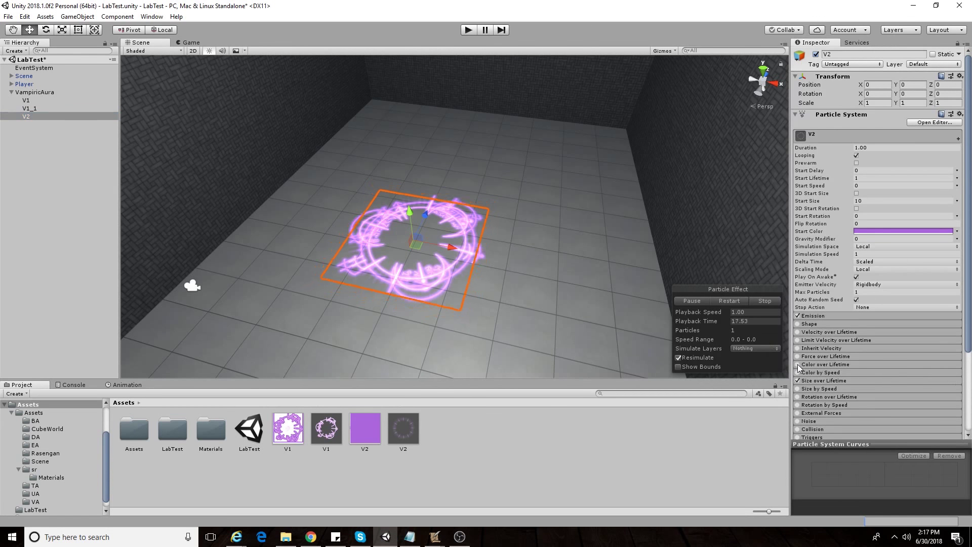
left_click(826, 365)
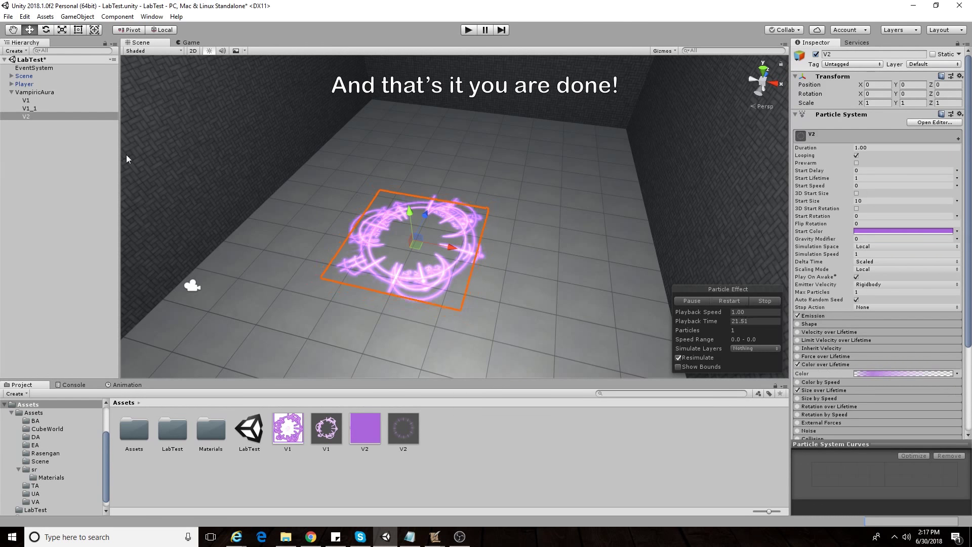
left_click(44, 108, "shift")
left_click(37, 99, "shift")
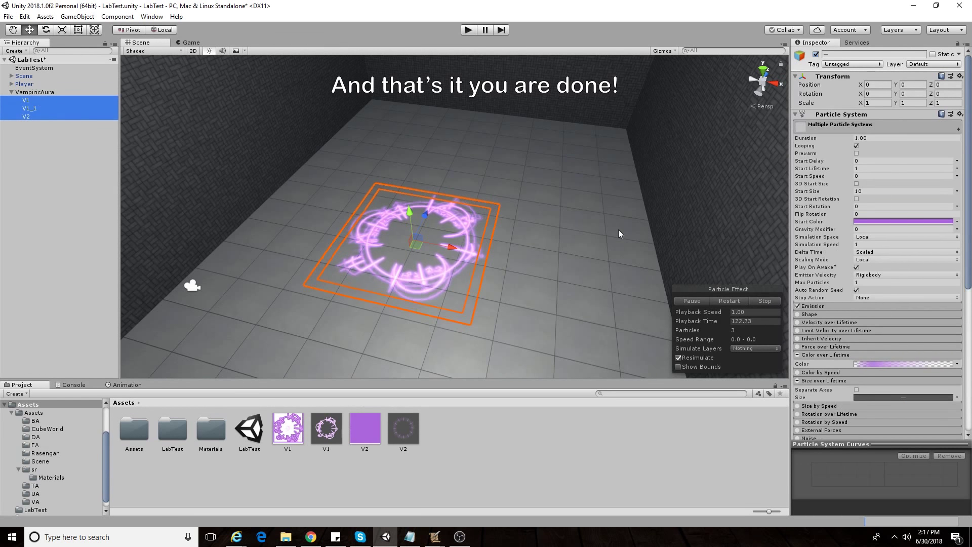
mouse_move(618, 232)
right_mouse_down()
mouse_move(629, 185)
mouse_move(654, 262)
right_mouse_up()
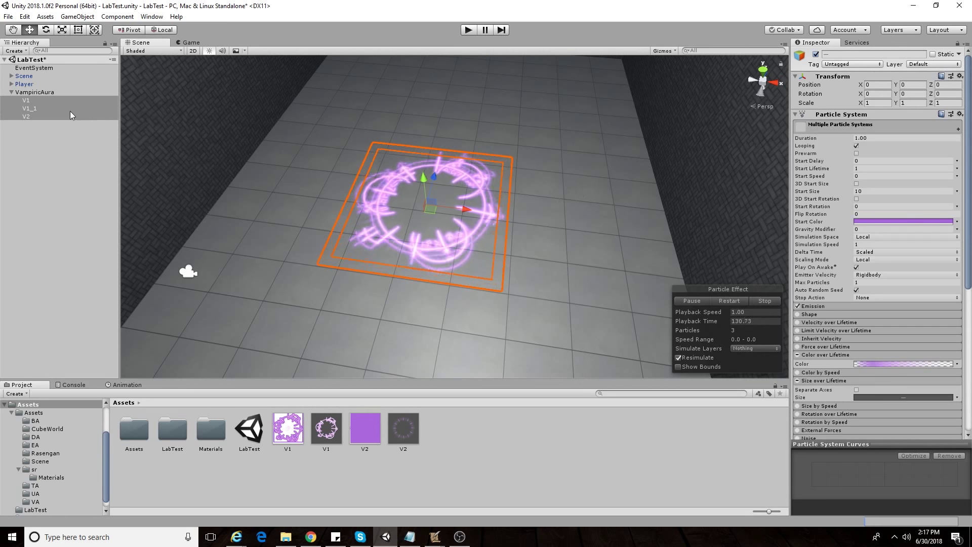
mouse_move(280, 153)
left_mouse_down("alt")
mouse_move(314, 128)
mouse_move(263, 129)
left_mouse_up("alt")
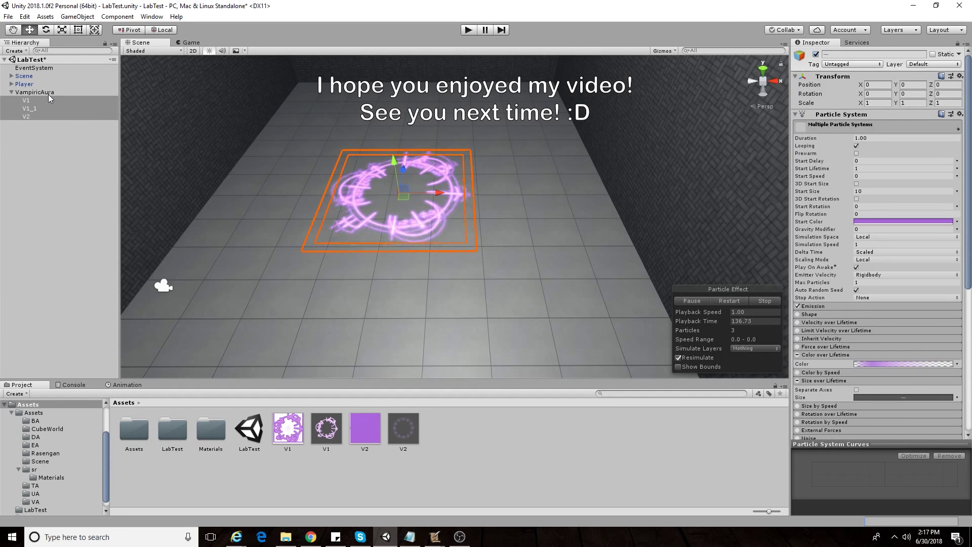
mouse_move(336, 122)
left_mouse_down("alt")
mouse_move(584, 164)
mouse_move(500, 176)
mouse_move(563, 184)
left_mouse_up("alt")
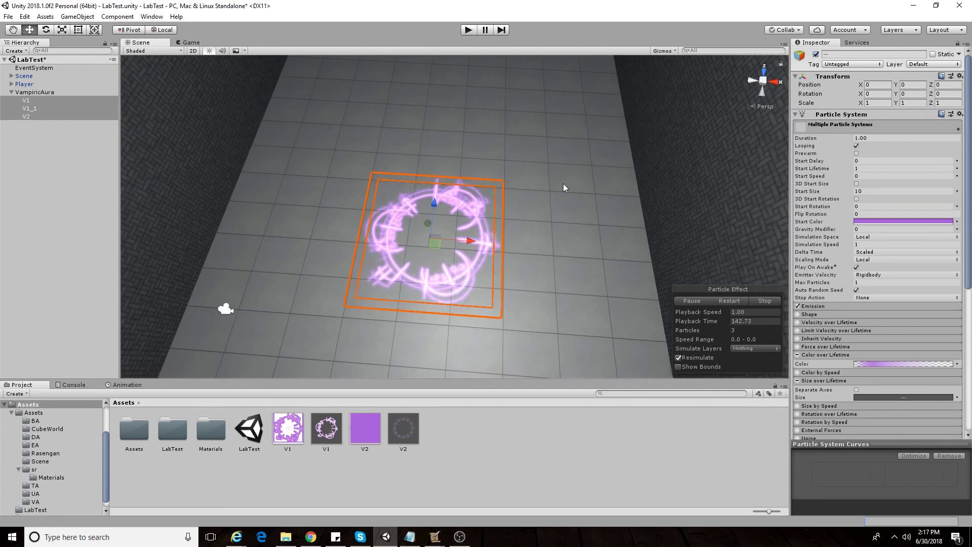